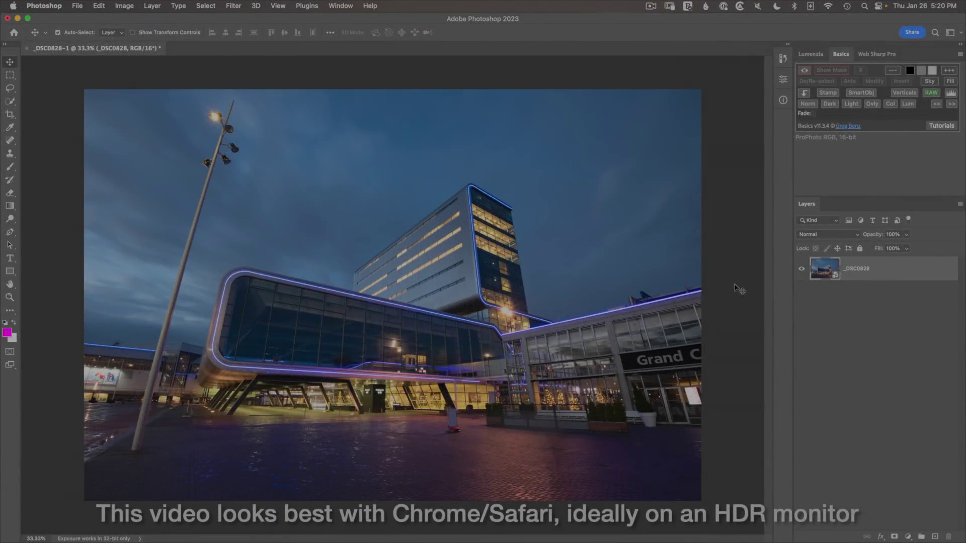
# - Open the _DSC0828 layer's raw settings and correct the converging verticals with a Vertical transformation of -80, constraining the crop
pyautogui.doubleClick(821, 268)
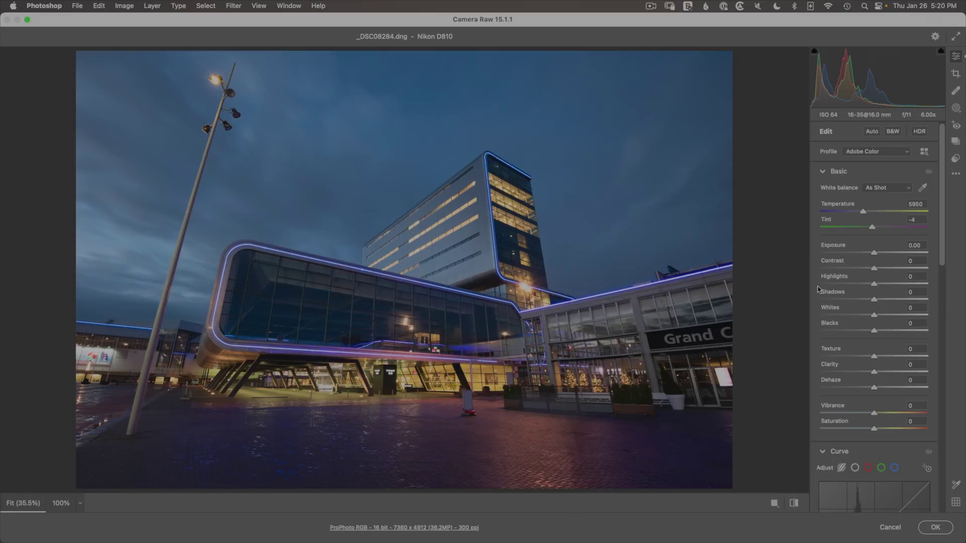
pyautogui.moveTo(940, 239); pyautogui.dragTo(940, 277)
pyautogui.scroll(-15, 909, 376)
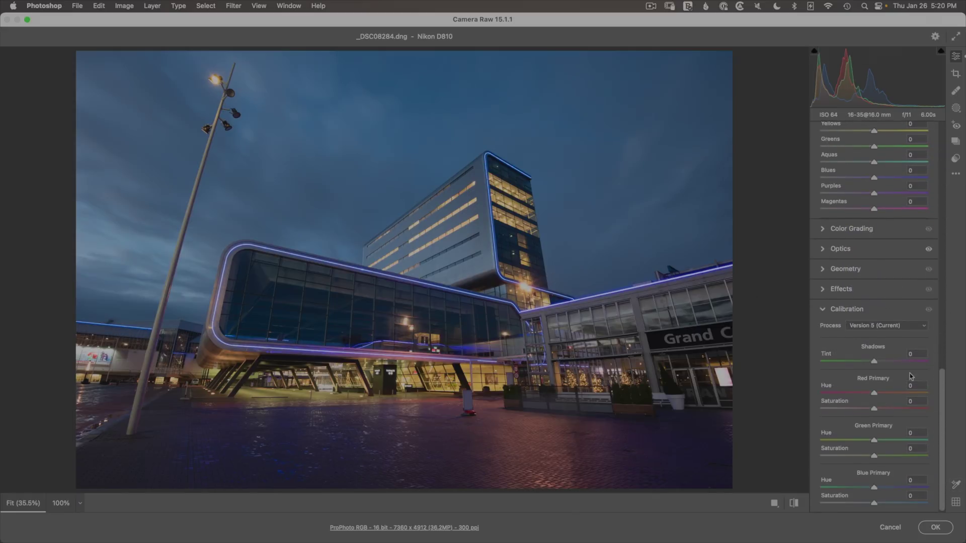
pyautogui.click(825, 271)
pyautogui.click(926, 345)
pyautogui.click(925, 345)
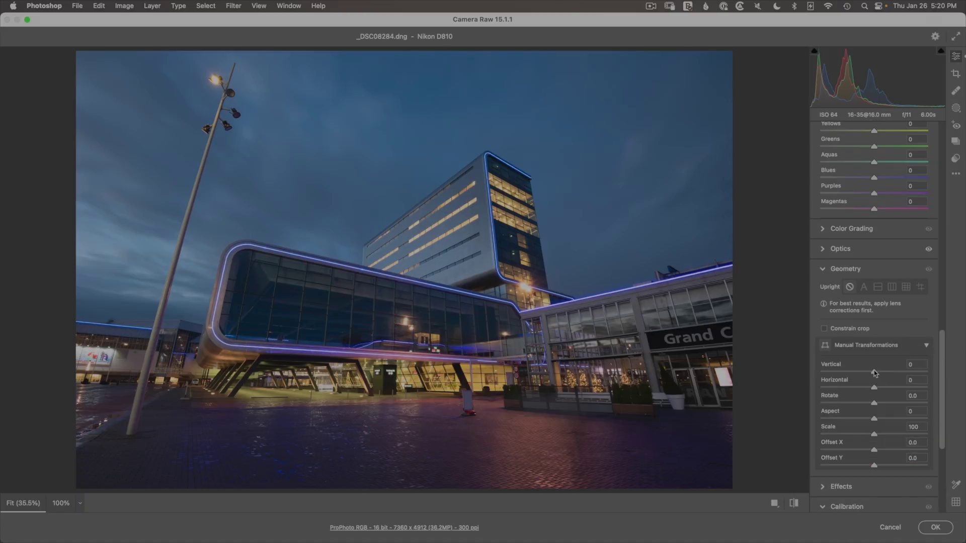
pyautogui.moveTo(873, 372); pyautogui.dragTo(830, 374)
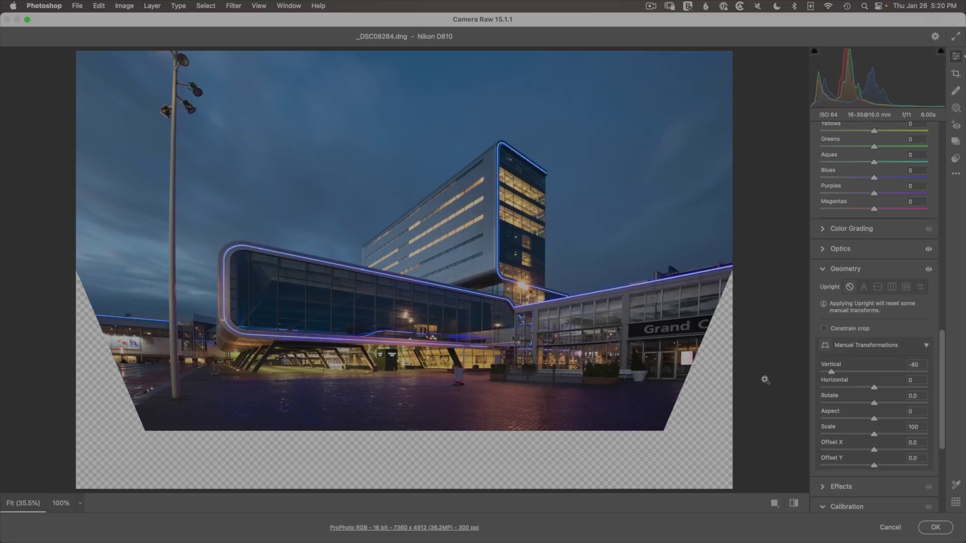
pyautogui.click(823, 329)
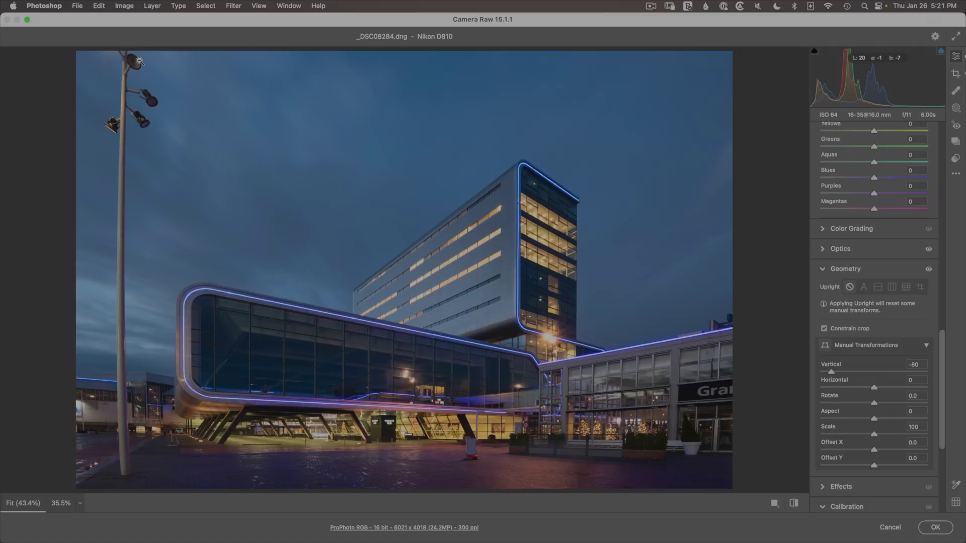
# - Crop a thin strip off the sky at the photo's upper edge and return to the edit settings
pyautogui.click(955, 74)
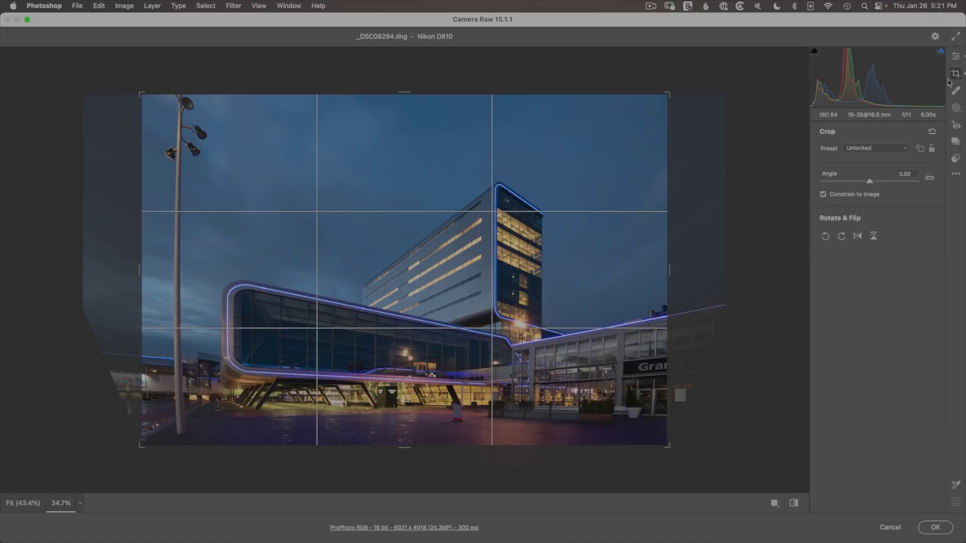
pyautogui.moveTo(408, 93); pyautogui.dragTo(404, 104)
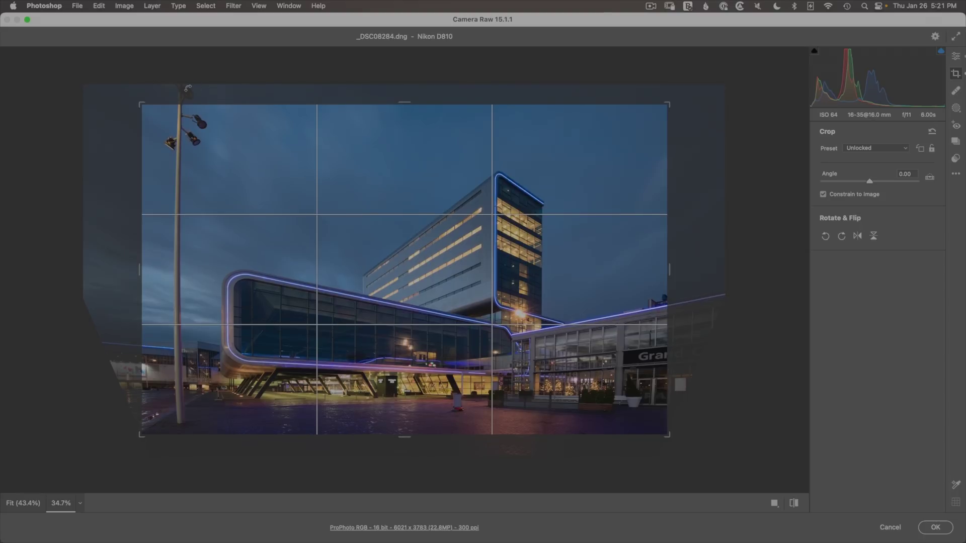
pyautogui.click(956, 56)
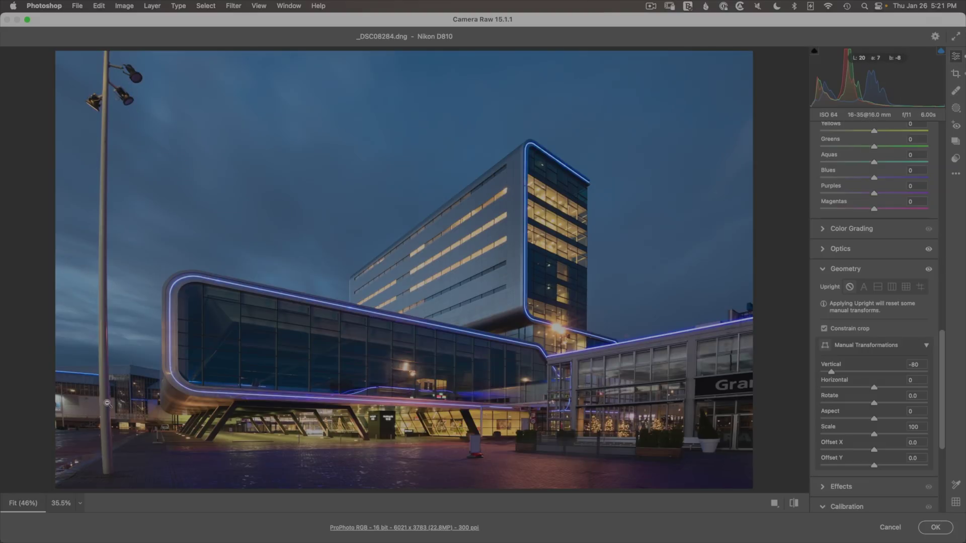
# - Enable lens profile corrections in the optics settings, comparing the photo with and without them
pyautogui.click(823, 272)
pyautogui.click(824, 253)
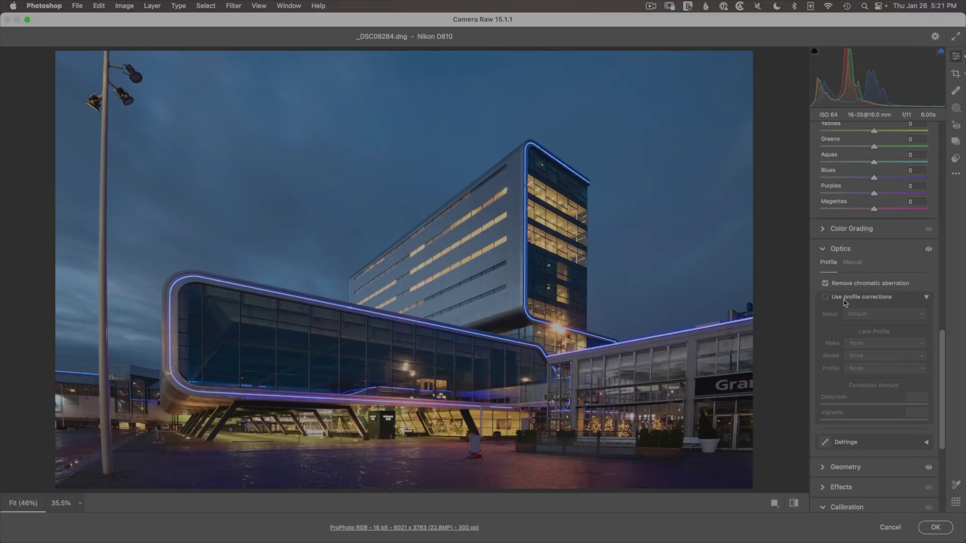
pyautogui.click(825, 298)
pyautogui.click(825, 297)
pyautogui.click(825, 297)
pyautogui.click(826, 297)
pyautogui.click(825, 297)
pyautogui.click(825, 297)
pyautogui.click(826, 298)
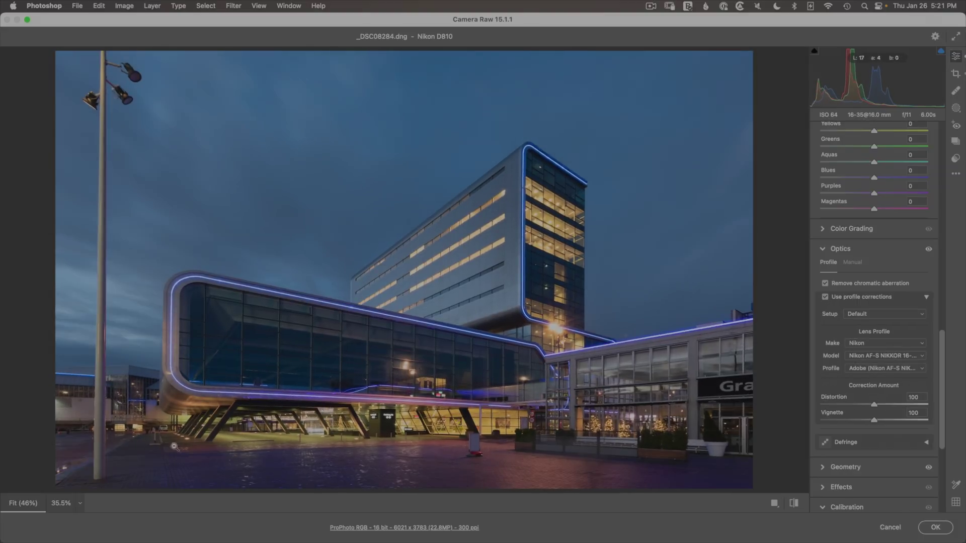
# - Set the lens profile's vignette correction to 0 and compare the photo with and without the profile
pyautogui.moveTo(874, 421); pyautogui.dragTo(815, 421)
pyautogui.click(825, 298)
pyautogui.click(824, 297)
pyautogui.click(825, 297)
pyautogui.click(824, 297)
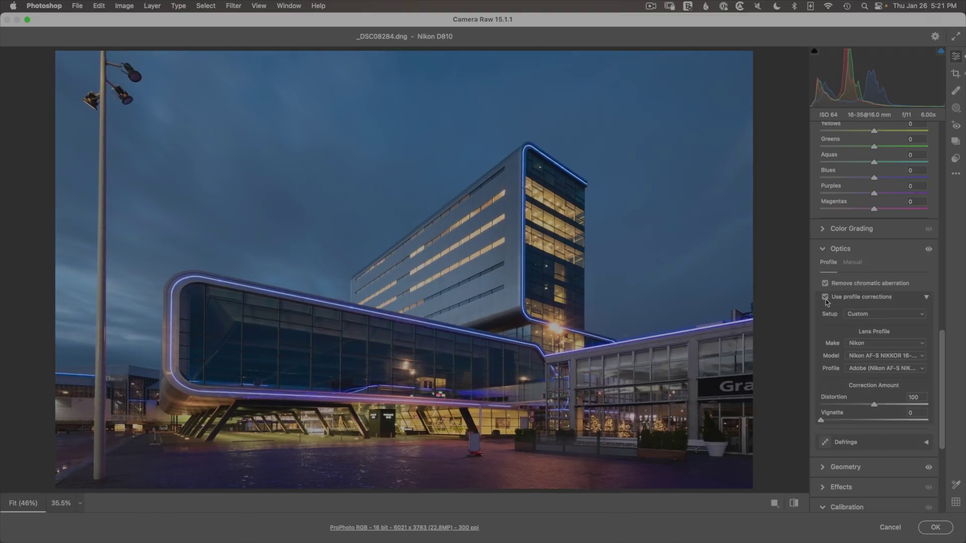
# - Warm the white balance to a temperature of 6800 with a tint of +10
pyautogui.click(823, 250)
pyautogui.moveTo(943, 385); pyautogui.dragTo(957, 123)
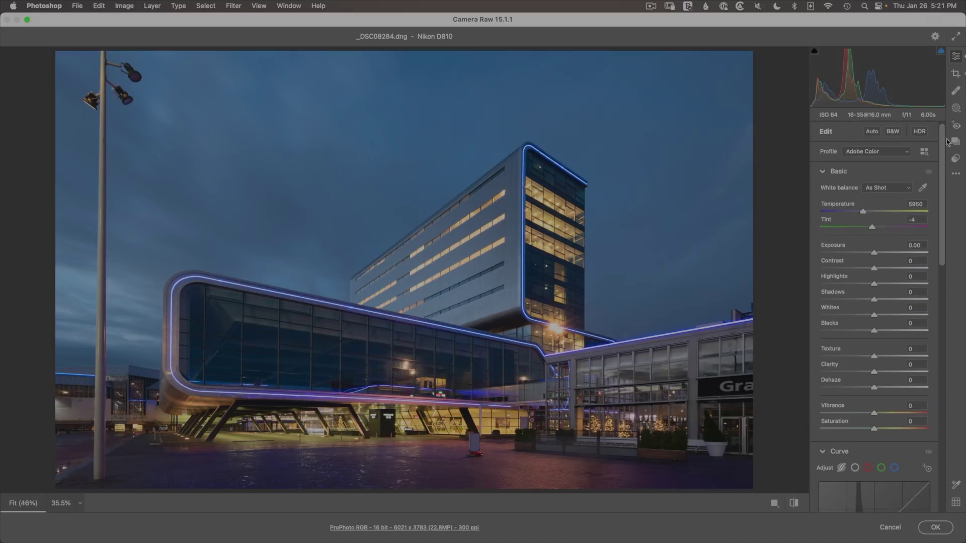
pyautogui.moveTo(863, 213); pyautogui.dragTo(871, 212)
# - Set the calibration's shadows tint to -60 and the blue primary saturation to +10
pyautogui.moveTo(944, 256); pyautogui.dragTo(936, 507)
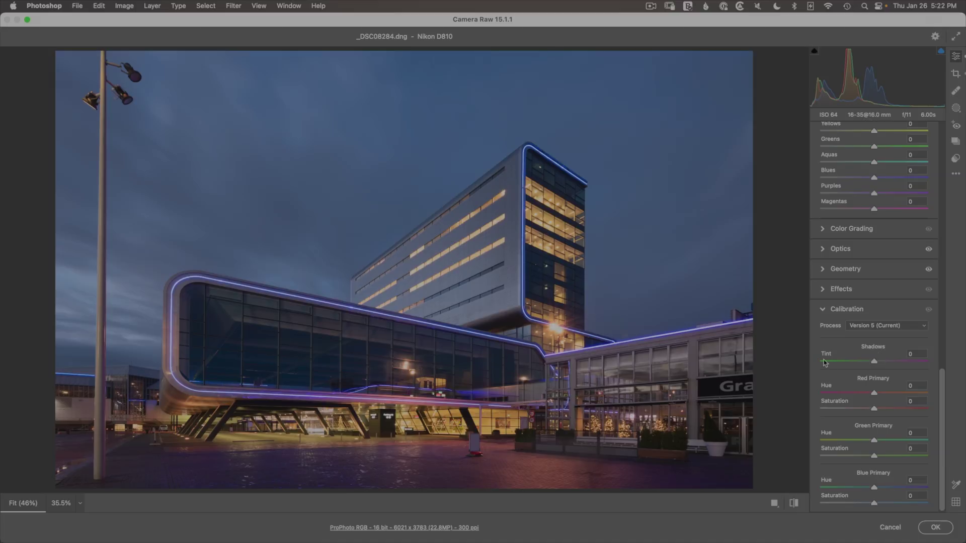
pyautogui.moveTo(873, 363); pyautogui.dragTo(846, 362)
pyautogui.moveTo(885, 504); pyautogui.dragTo(964, 506)
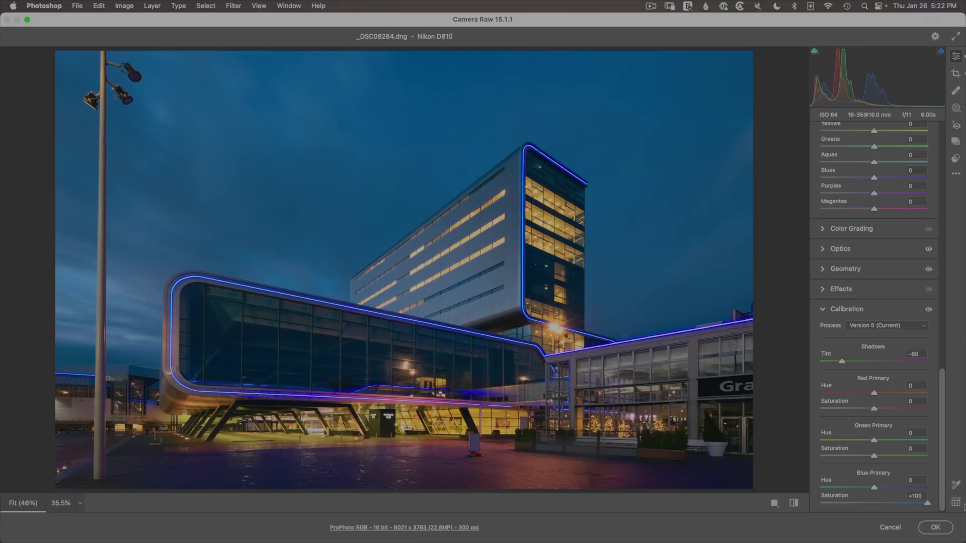
pyautogui.moveTo(930, 506); pyautogui.dragTo(881, 504)
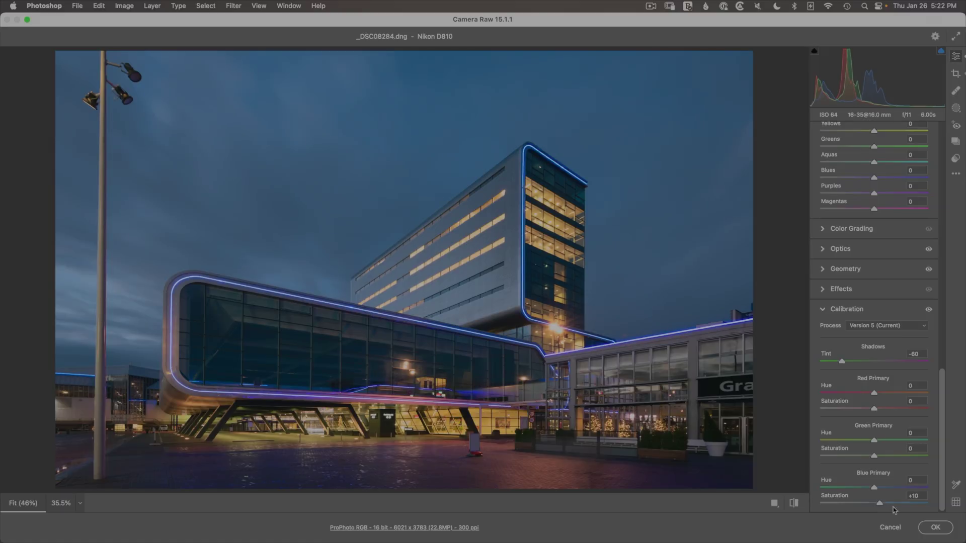
# - Set the photo's Dehaze to +19
pyautogui.moveTo(942, 503); pyautogui.dragTo(936, 222)
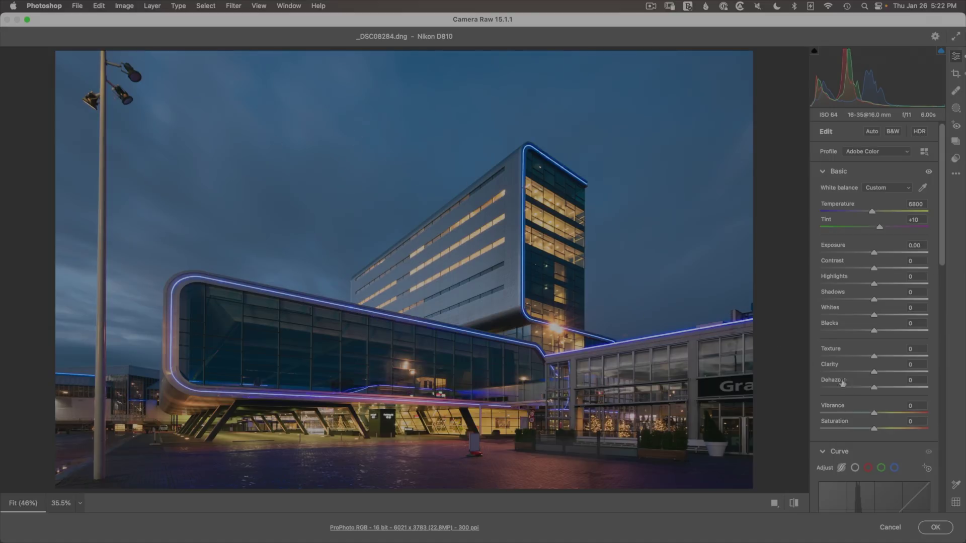
pyautogui.moveTo(873, 388); pyautogui.dragTo(882, 389)
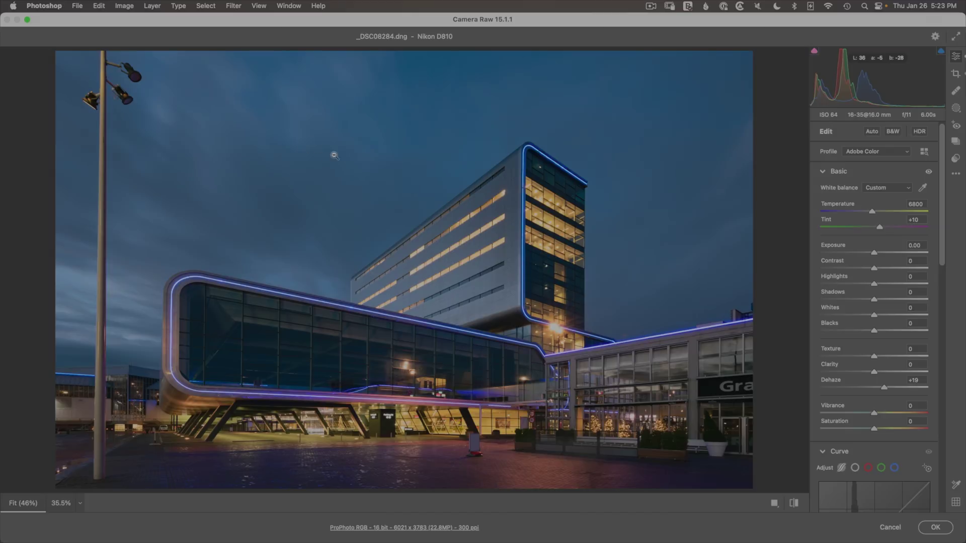
# - Create a sky mask, set its contrast to +36 and reduce its saturation slightly
pyautogui.click(956, 108)
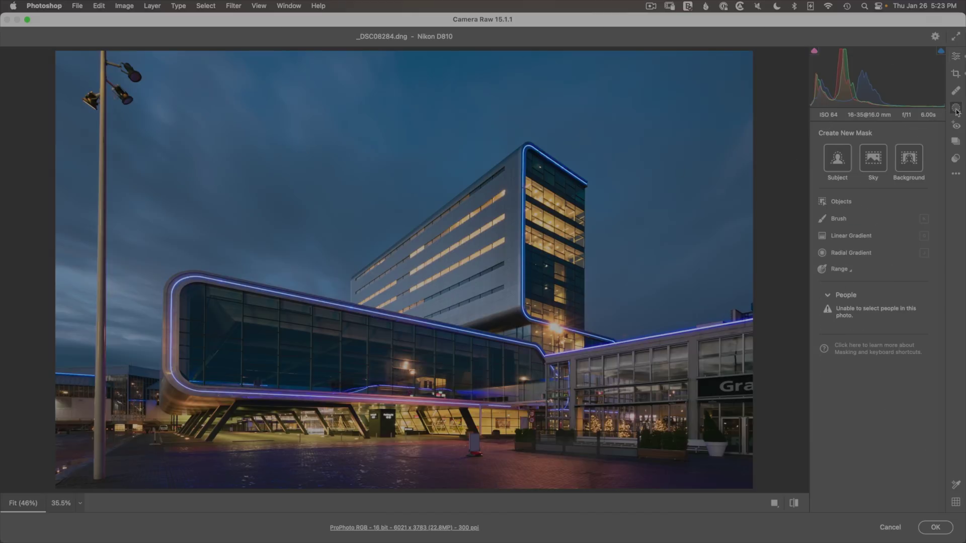
pyautogui.click(870, 162)
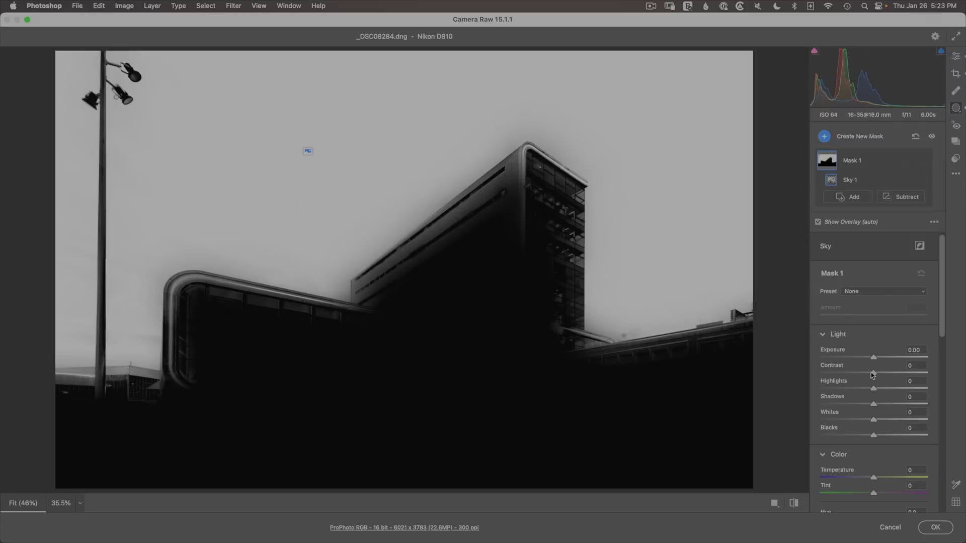
pyautogui.moveTo(873, 375); pyautogui.dragTo(892, 374)
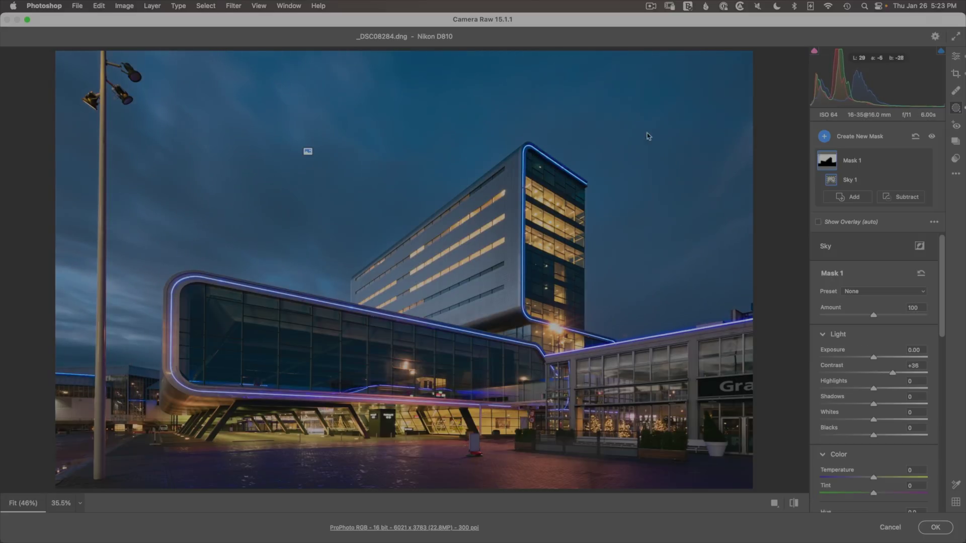
pyautogui.moveTo(939, 308); pyautogui.dragTo(948, 393)
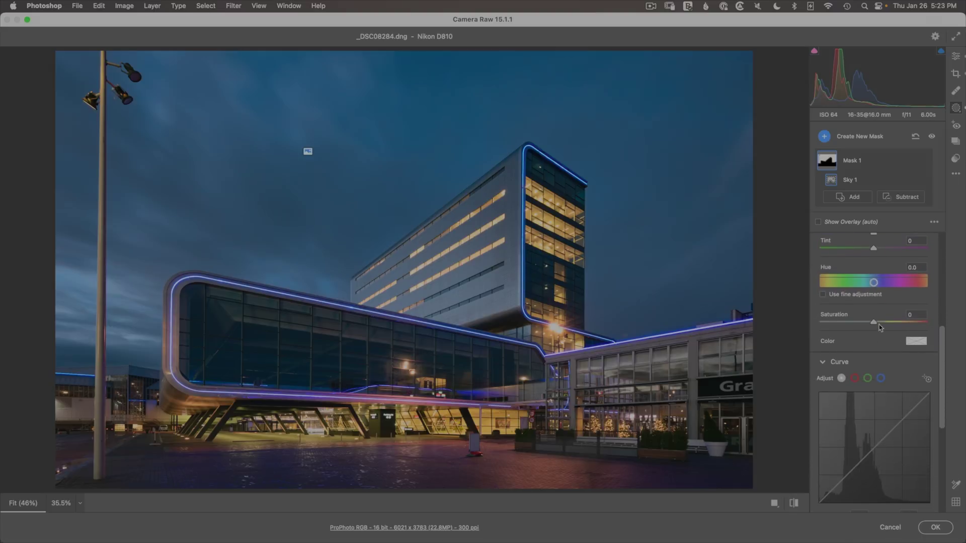
pyautogui.moveTo(873, 323); pyautogui.dragTo(865, 324)
pyautogui.moveTo(944, 328); pyautogui.dragTo(944, 240)
# - Compare the photo with the sky mask's adjustments hidden and shown
pyautogui.moveTo(922, 165)
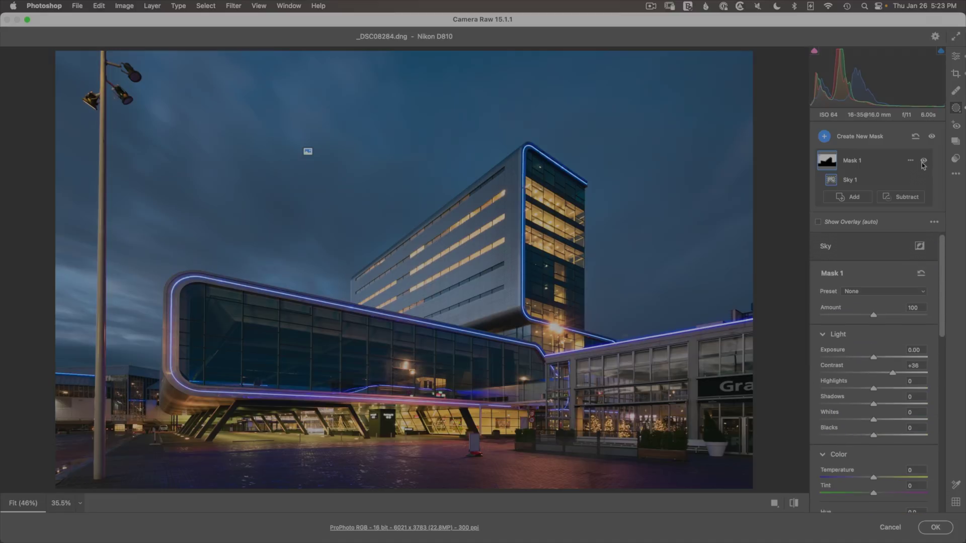
pyautogui.click(924, 161)
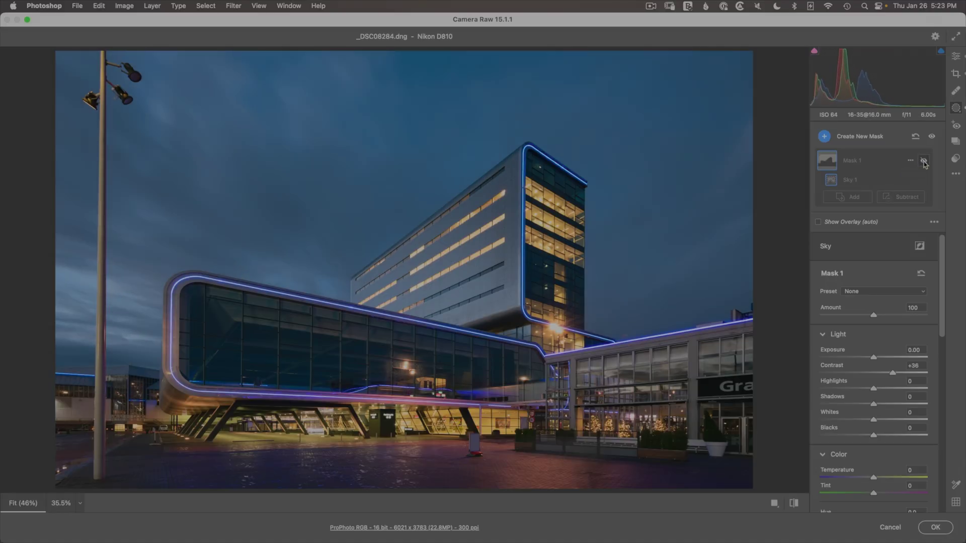
pyautogui.click(924, 161)
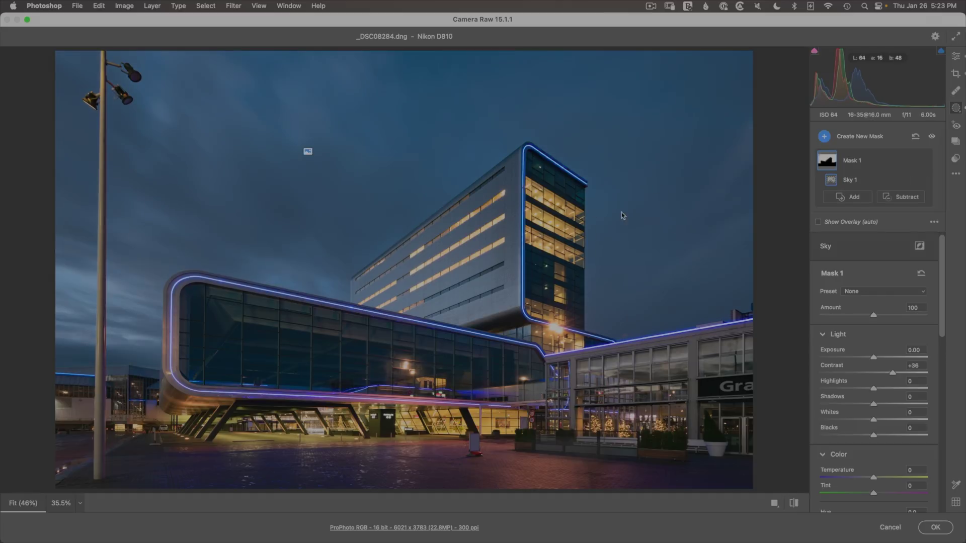
# - Leave masking, set the overall exposure to +0.30, raise the blacks slightly and apply the raw edits
pyautogui.click(715, 233)
pyautogui.press('e')
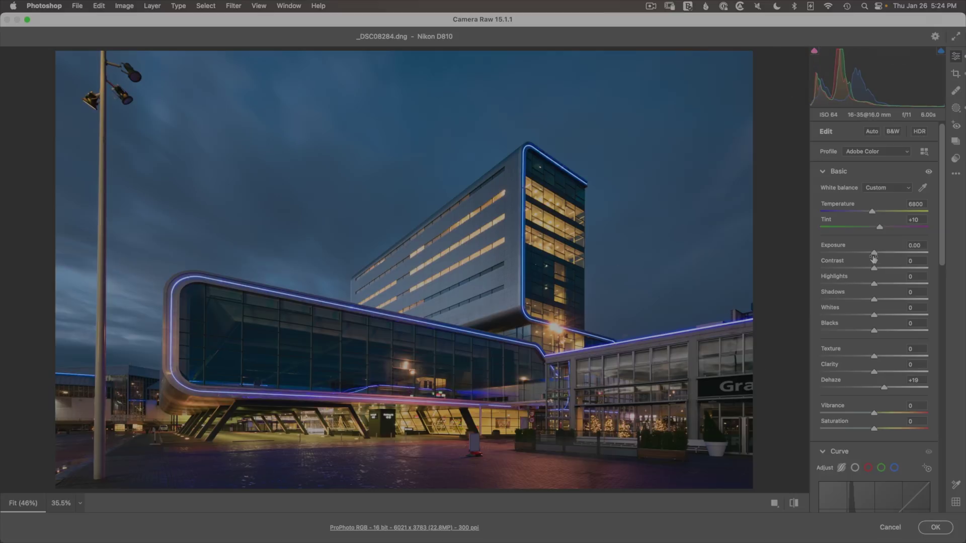
pyautogui.moveTo(873, 256); pyautogui.dragTo(876, 255)
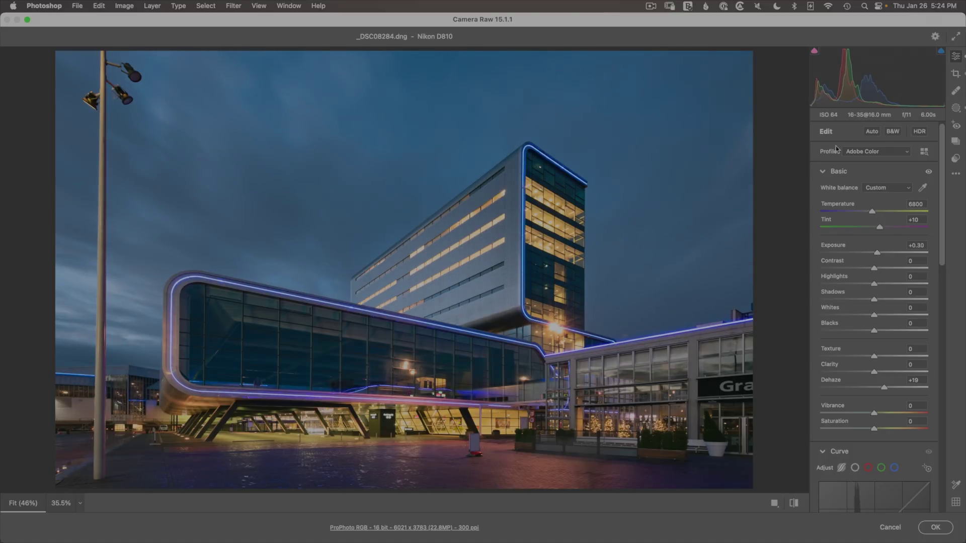
pyautogui.moveTo(878, 329); pyautogui.dragTo(881, 333)
pyautogui.click(936, 527)
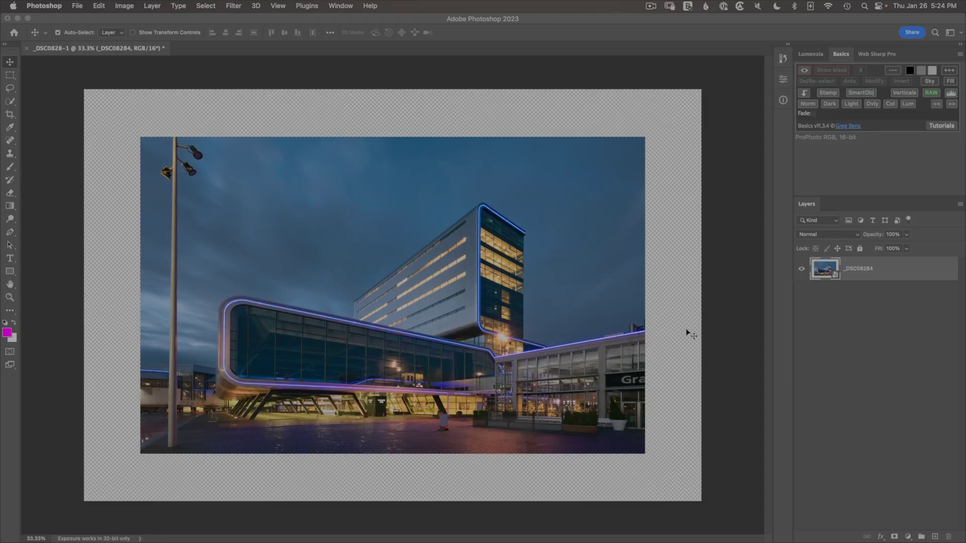
# - Trim the transparent pixels from all four sides of the canvas and fit the image to the window
pyautogui.click(131, 6)
pyautogui.click(151, 85)
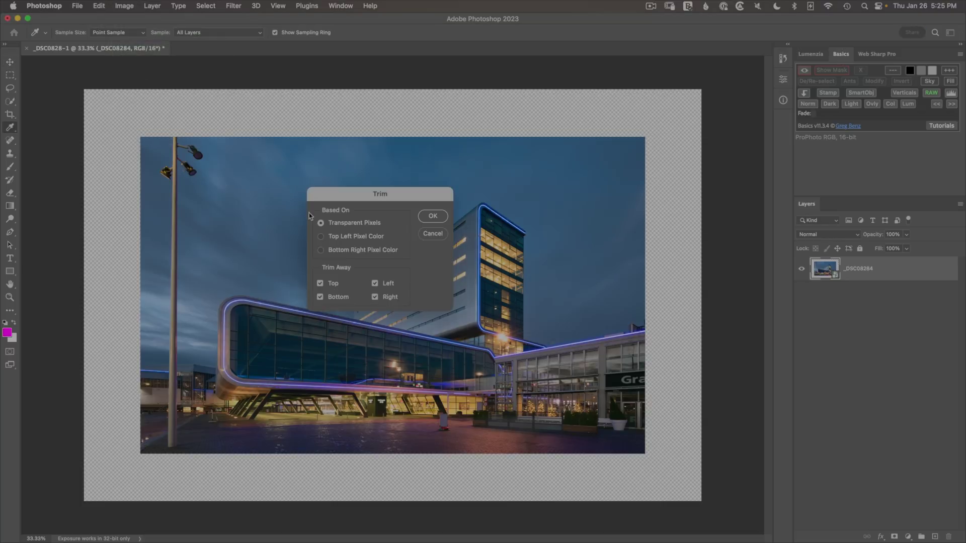
pyautogui.click(429, 218)
pyautogui.press('v')
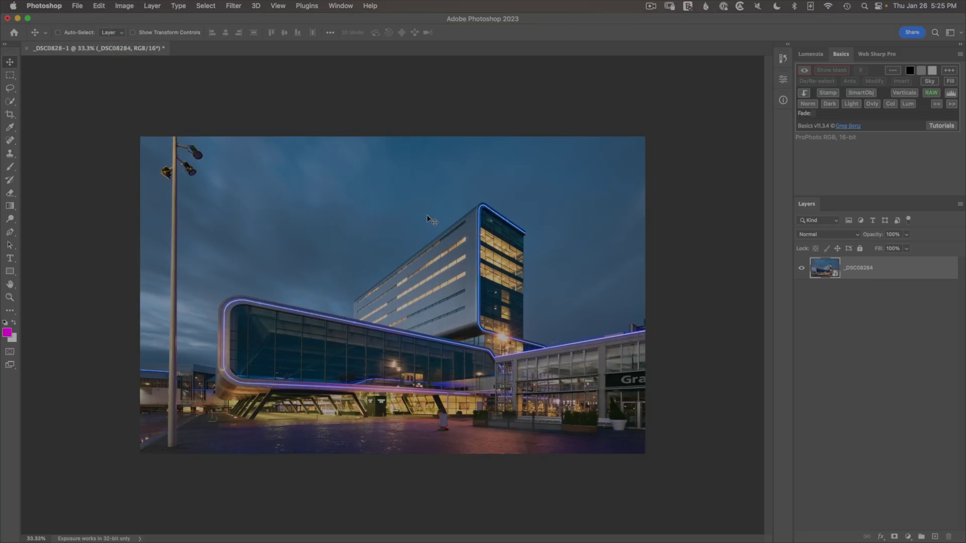
pyautogui.press('super+0')
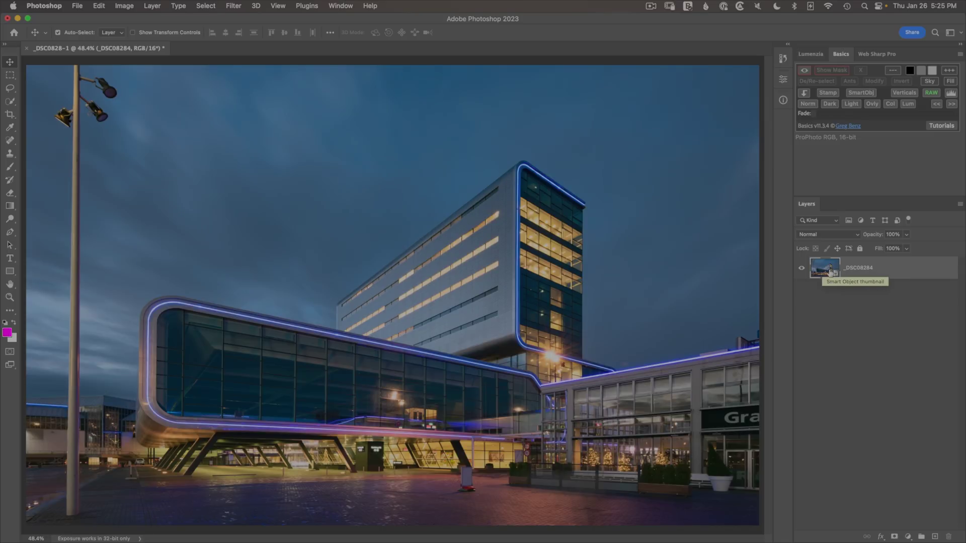
# - Duplicate the photo layer as an independent new smart object via copy
pyautogui.rightClick(847, 263)
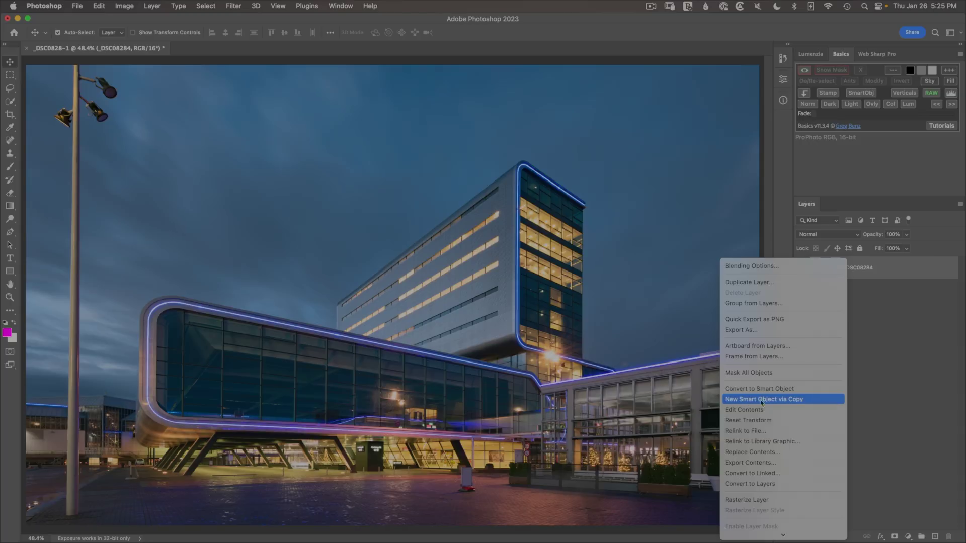
pyautogui.click(799, 400)
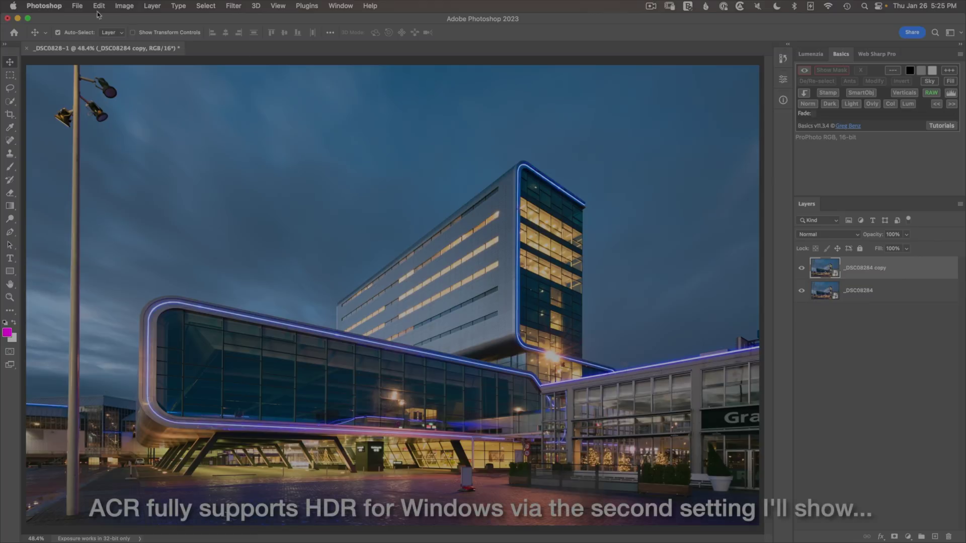
# - Open the Technology Previews preferences and check the option for precise color management for HDR display
pyautogui.click(54, 6)
pyautogui.moveTo(59, 45)
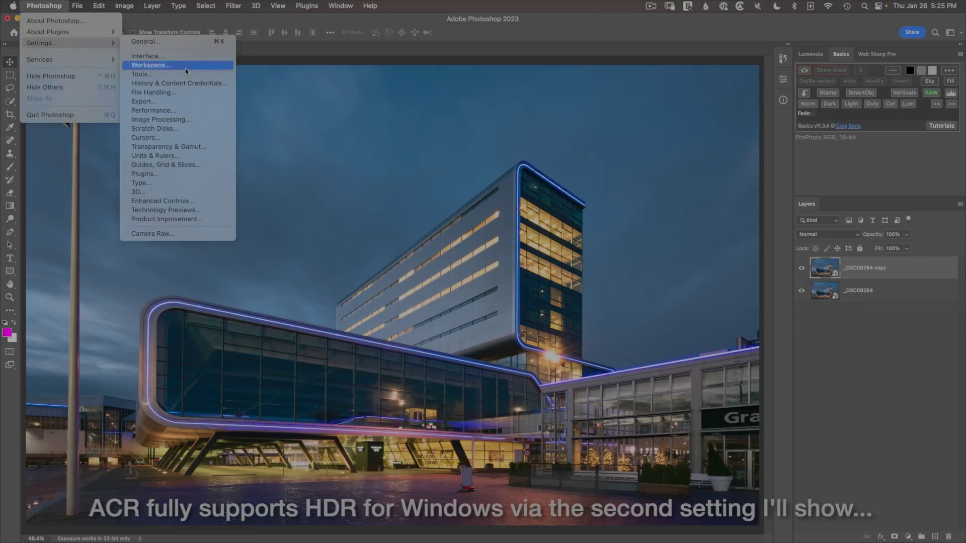
pyautogui.click(174, 210)
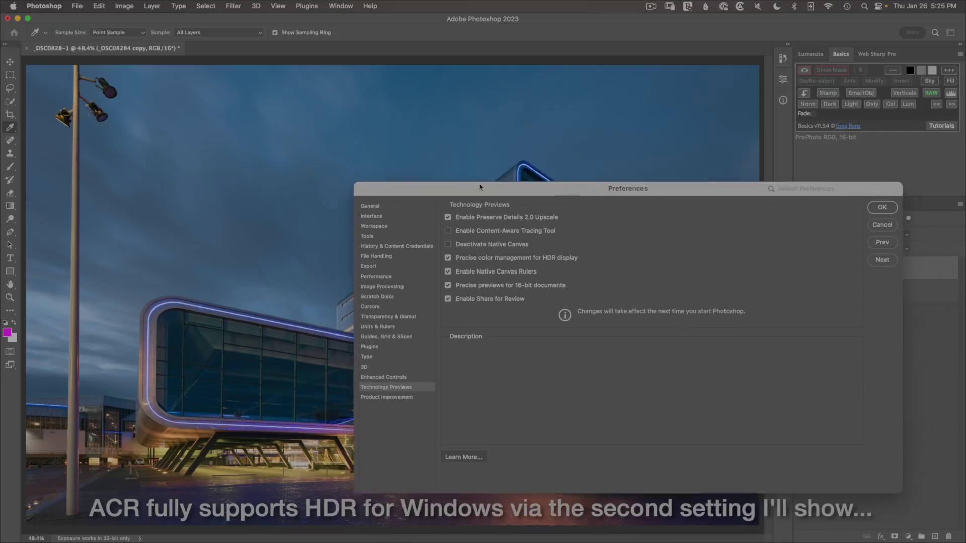
pyautogui.moveTo(438, 240)
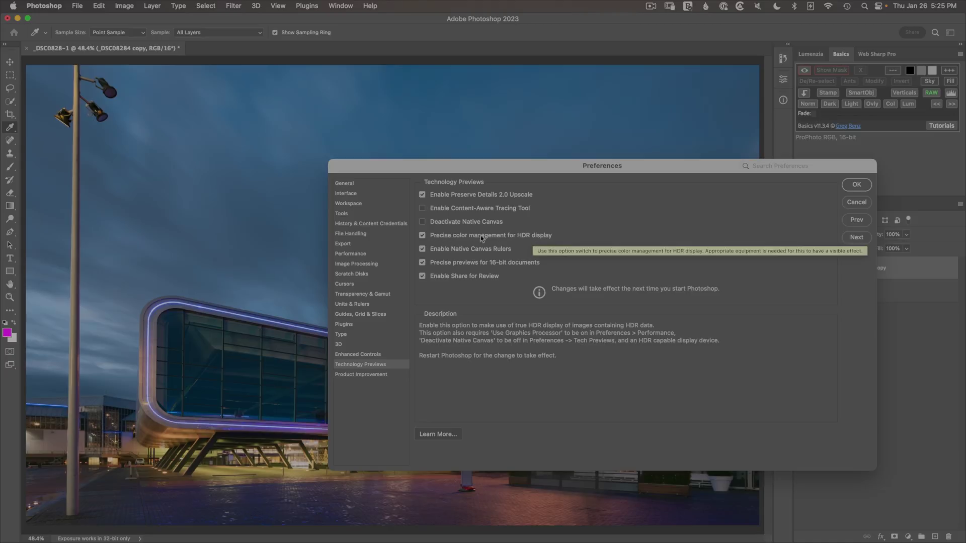
# - Check that HDR Output is enabled in the Camera Raw technology previews and accept both preference dialogs
pyautogui.moveTo(557, 168); pyautogui.dragTo(592, 306)
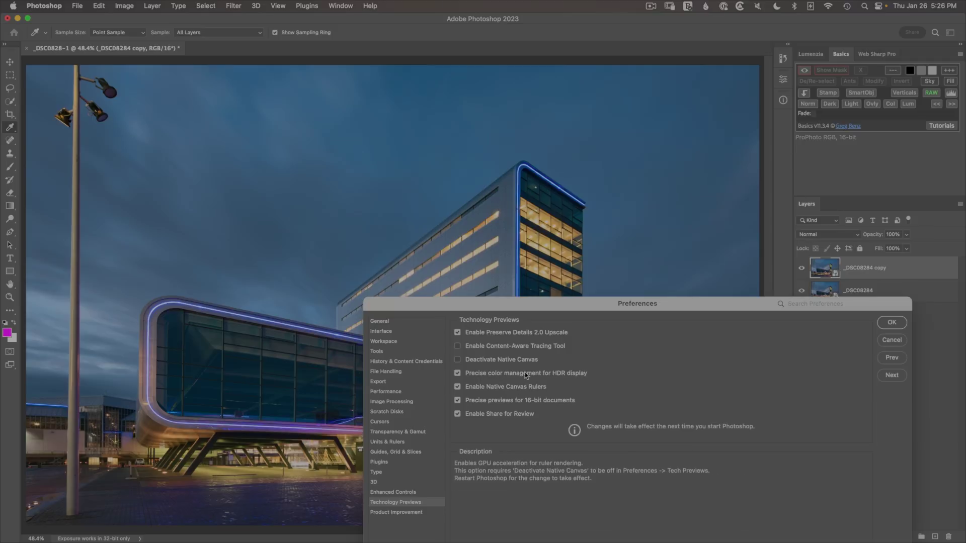
pyautogui.moveTo(568, 311); pyautogui.dragTo(569, 198)
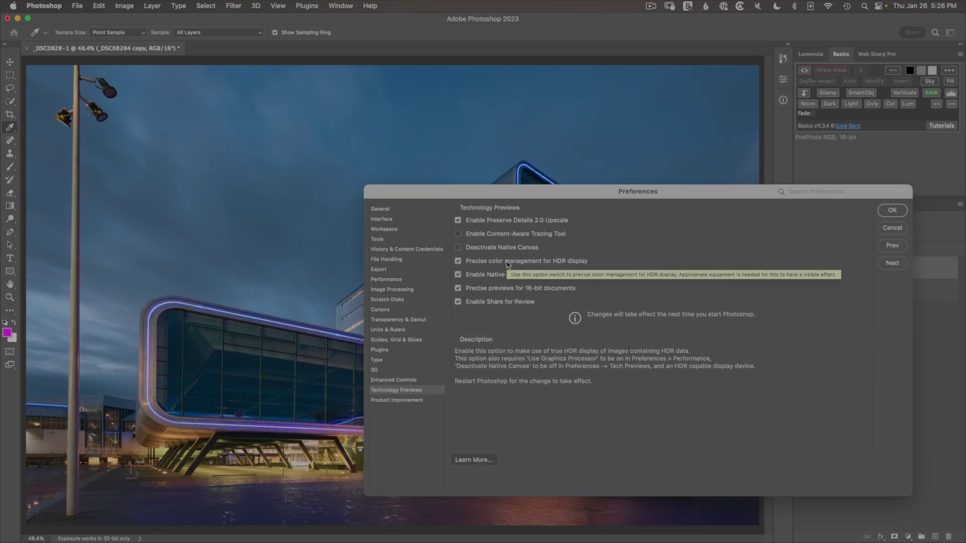
pyautogui.click(390, 260)
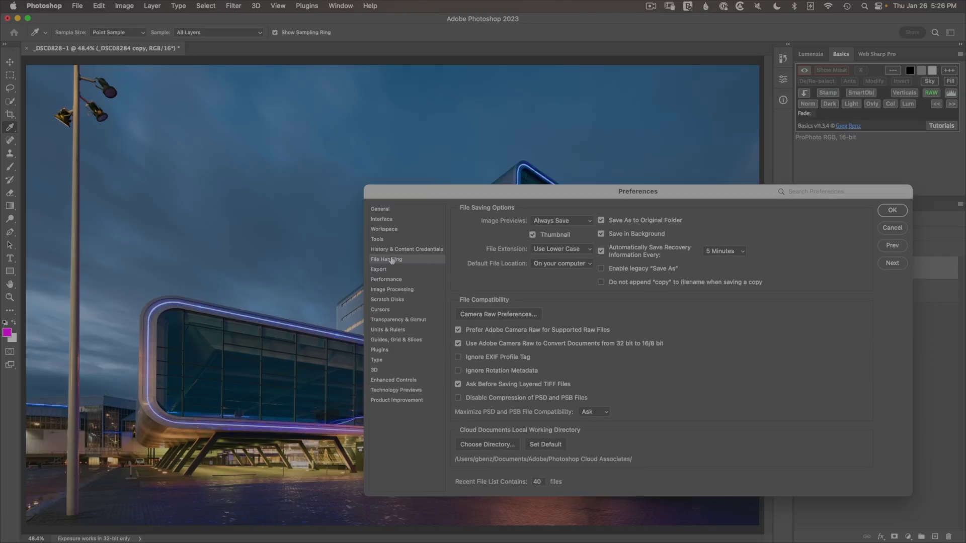
pyautogui.click(481, 315)
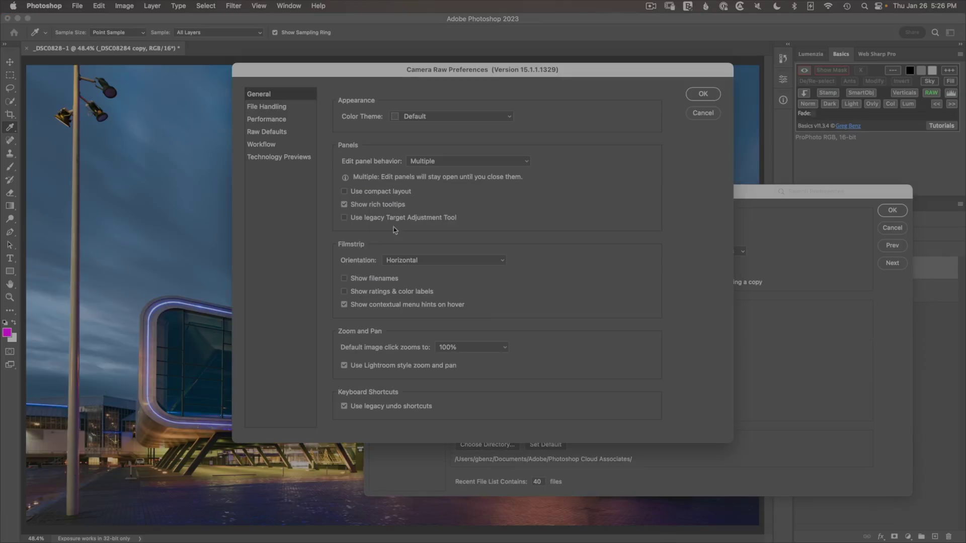
pyautogui.click(297, 159)
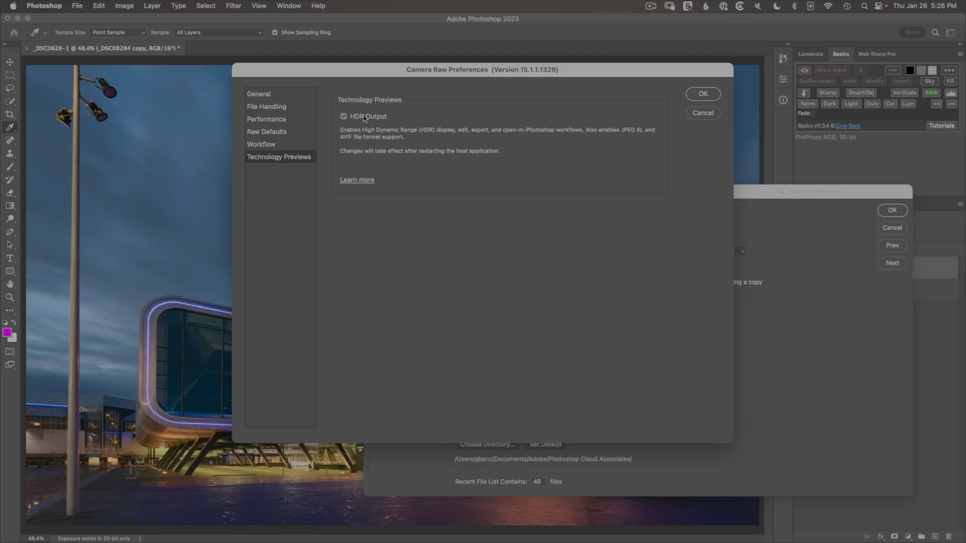
pyautogui.click(696, 98)
pyautogui.click(895, 212)
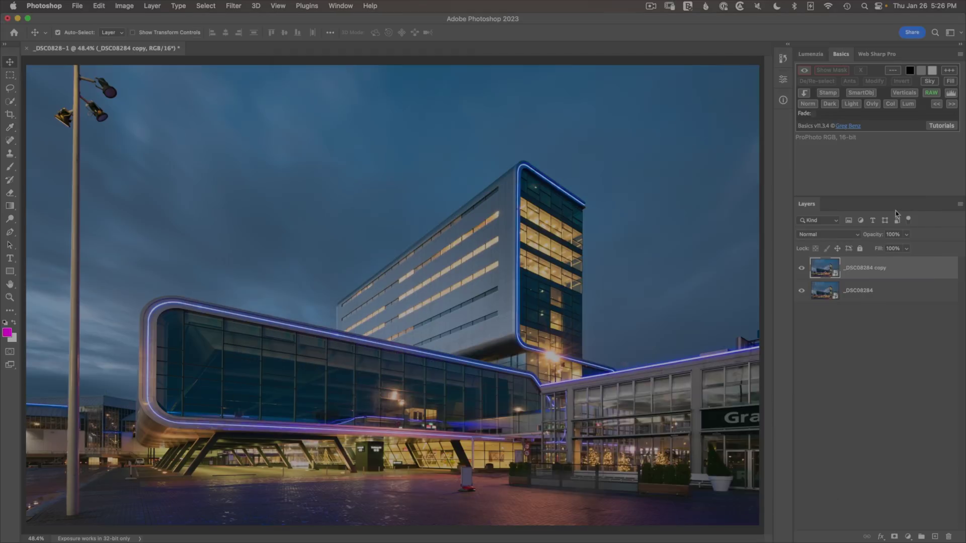
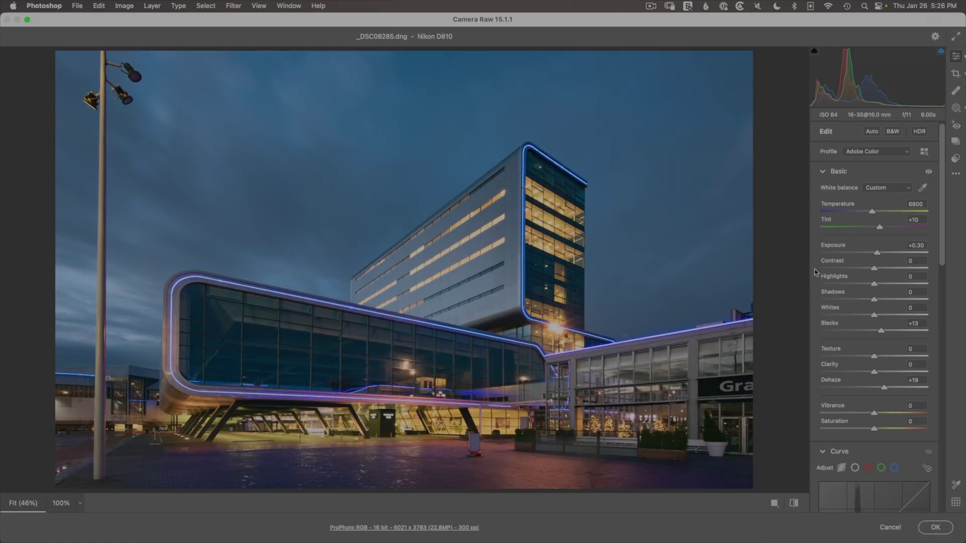
# - Compare the copied raw photo in standard and HDR rendering, leaving HDR editing turned on
pyautogui.click(920, 133)
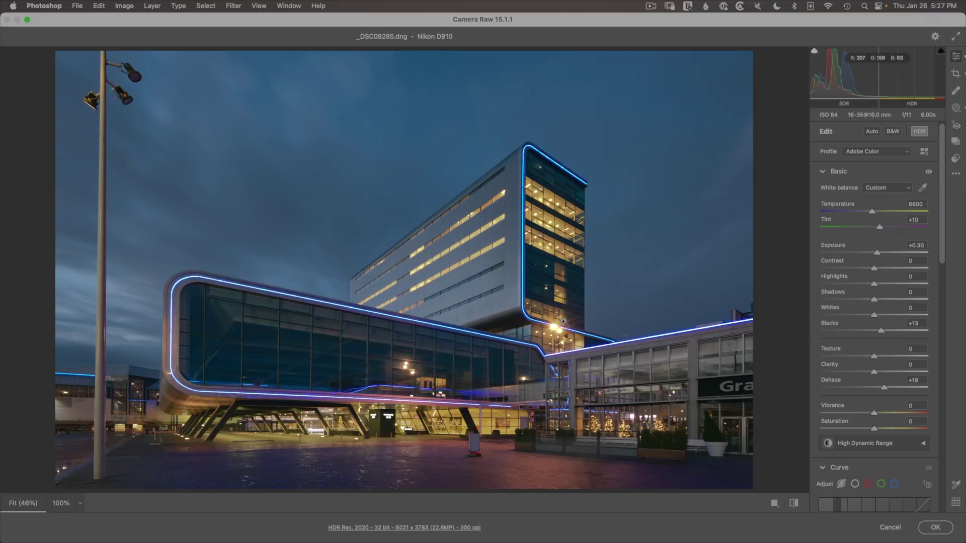
pyautogui.click(920, 133)
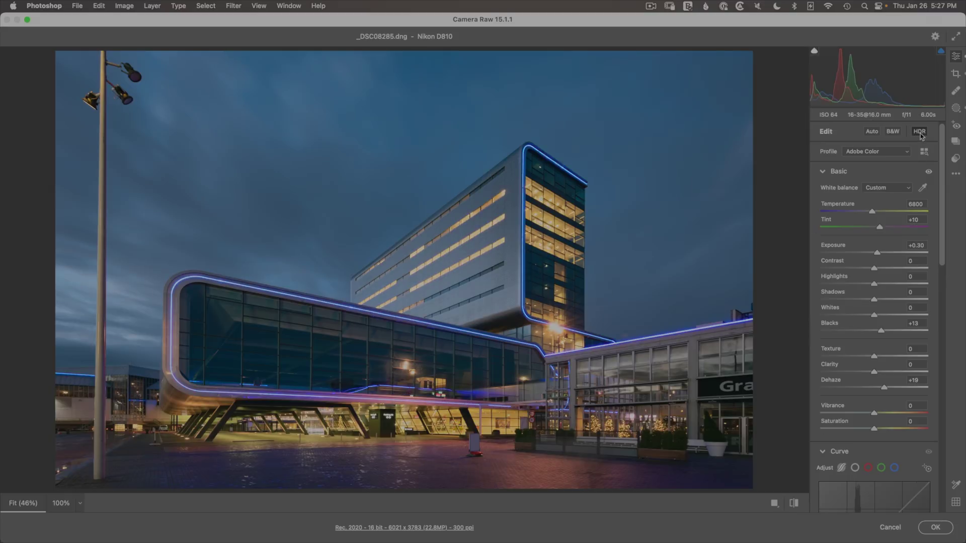
pyautogui.click(920, 133)
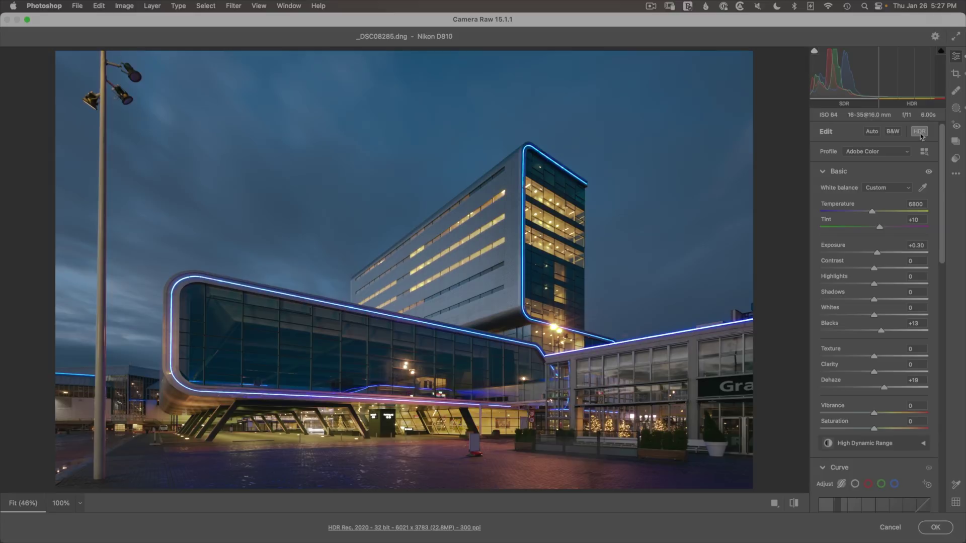
pyautogui.click(919, 134)
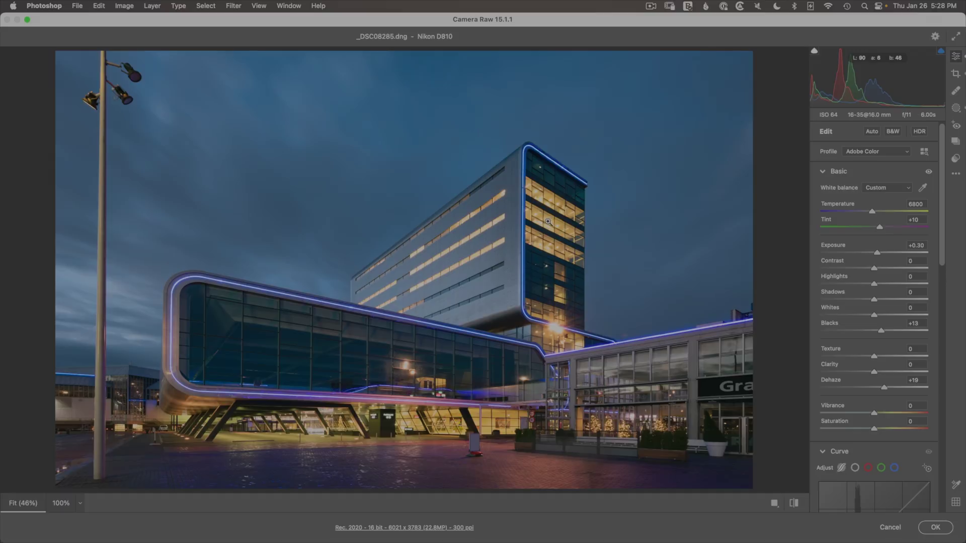
pyautogui.click(918, 133)
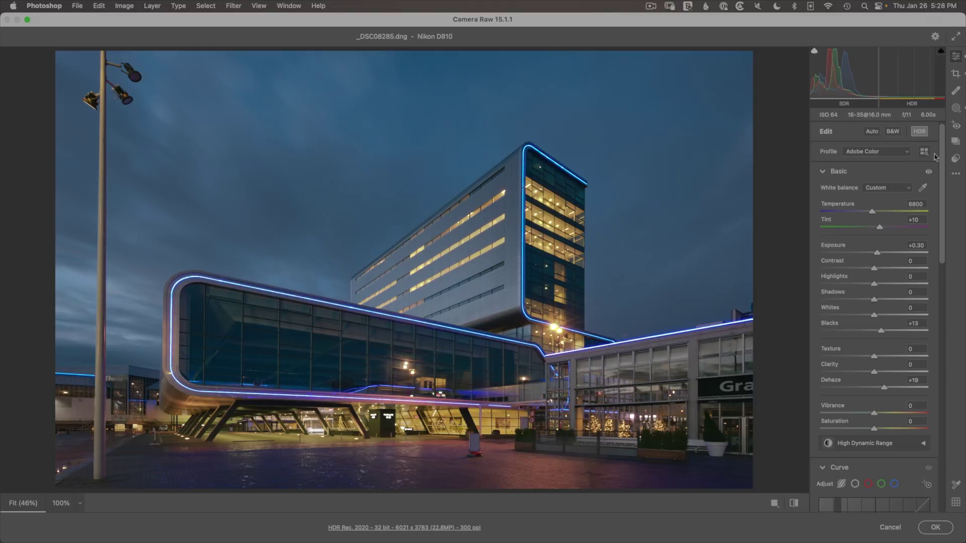
# - Examine the SDR and HDR ranges of the point curve and the parametric curve
pyautogui.moveTo(941, 170); pyautogui.dragTo(940, 278)
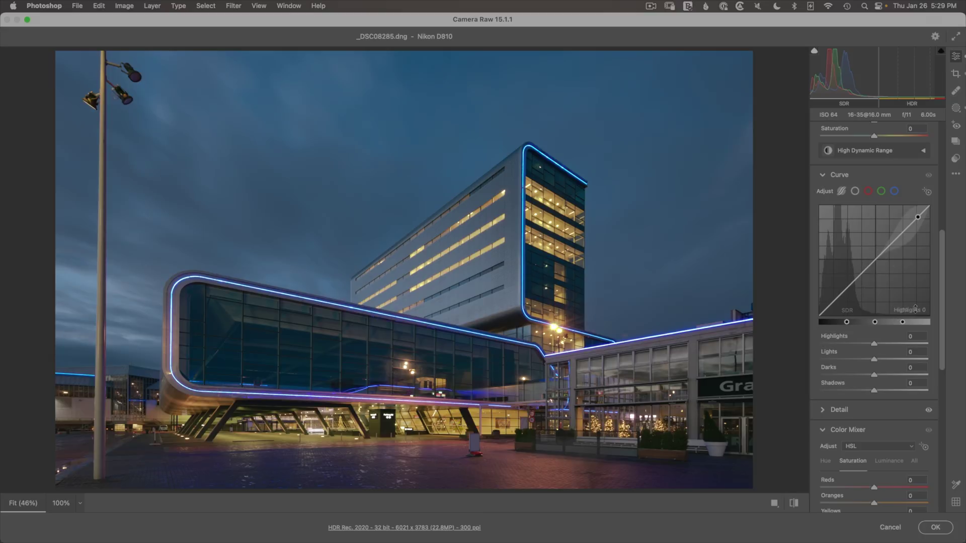
pyautogui.click(855, 191)
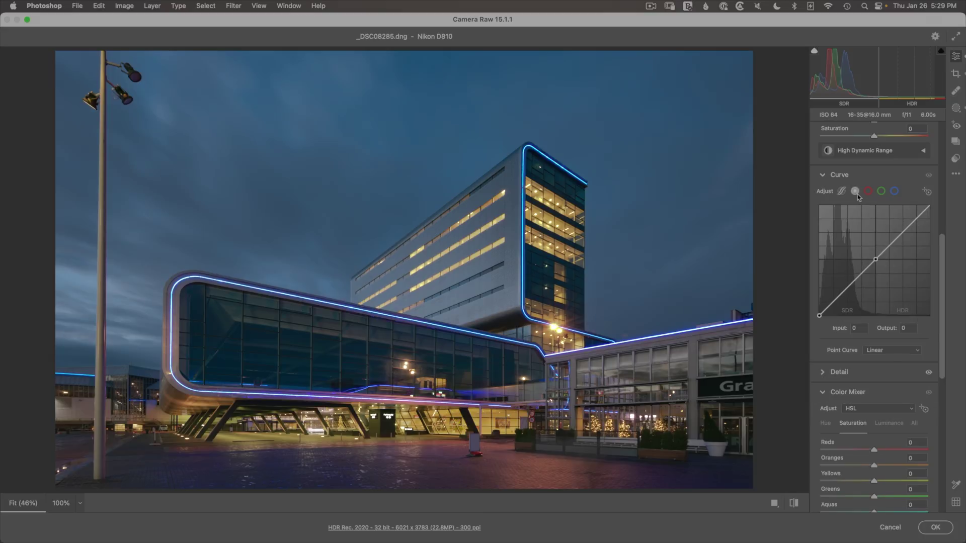
pyautogui.click(930, 207)
pyautogui.click(842, 192)
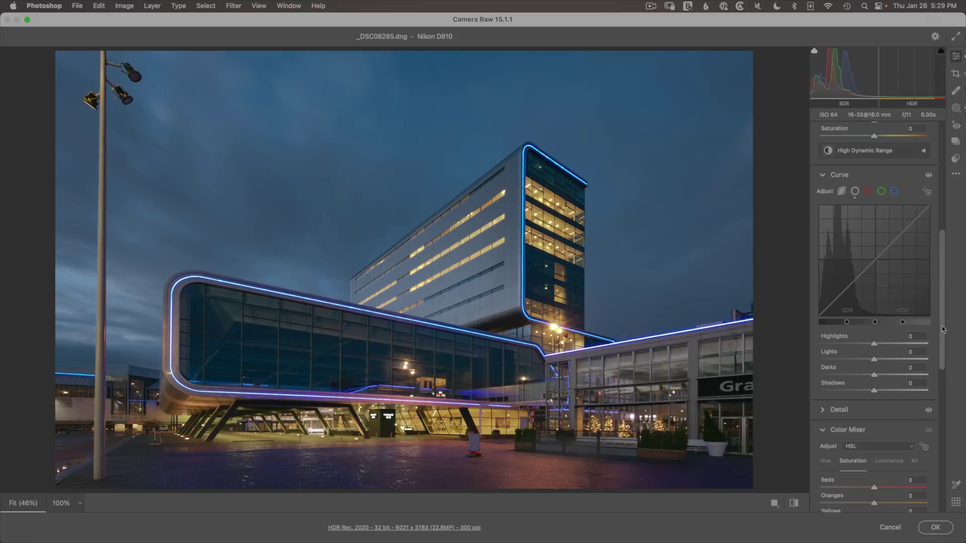
pyautogui.scroll(6, 855, 227)
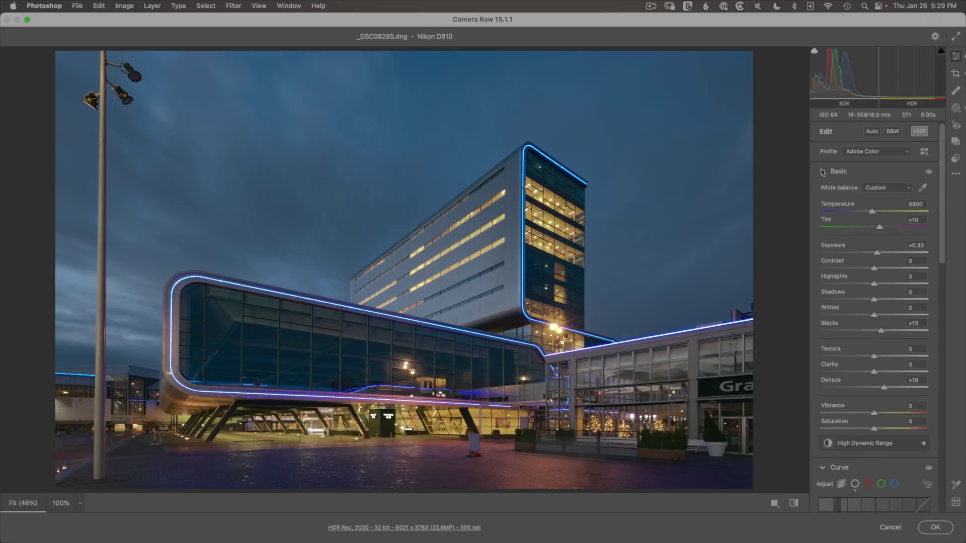
# - Compare the curve and histogram with HDR editing off and on, collapsing the Basic adjustments while doing so
pyautogui.click(829, 173)
pyautogui.click(919, 132)
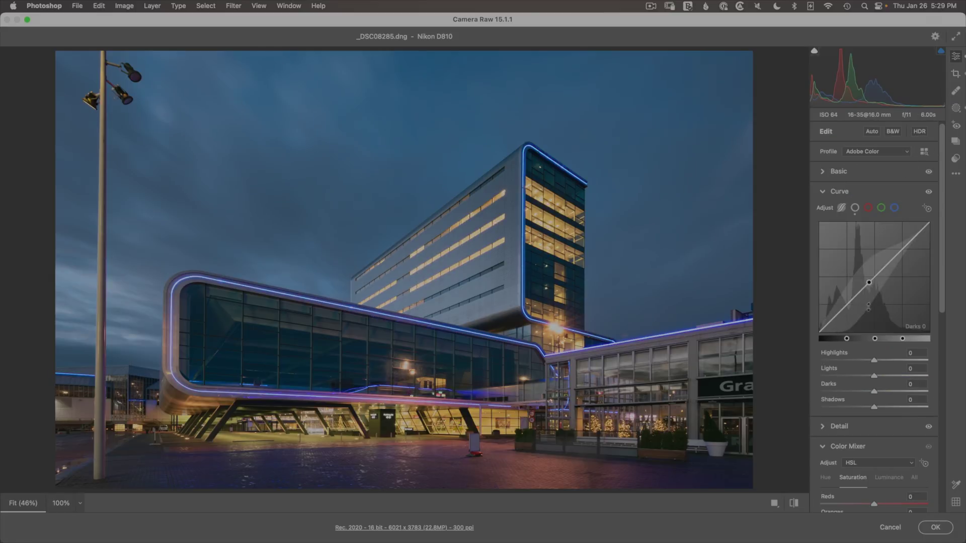
pyautogui.click(919, 132)
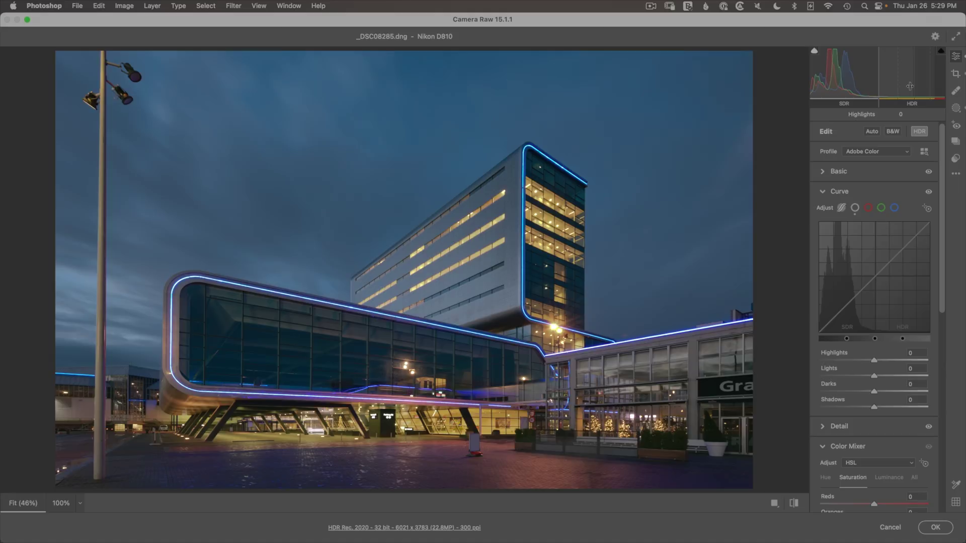
pyautogui.click(827, 171)
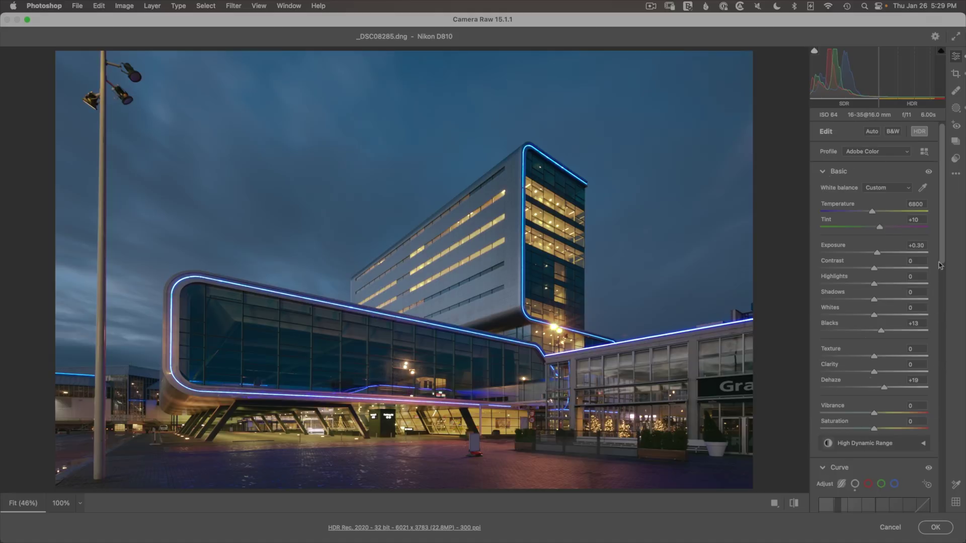
# - Visualize the HDR ranges on the photo, examine them against the histogram, and turn the overlay off again
pyautogui.moveTo(941, 264); pyautogui.dragTo(943, 291)
pyautogui.click(924, 362)
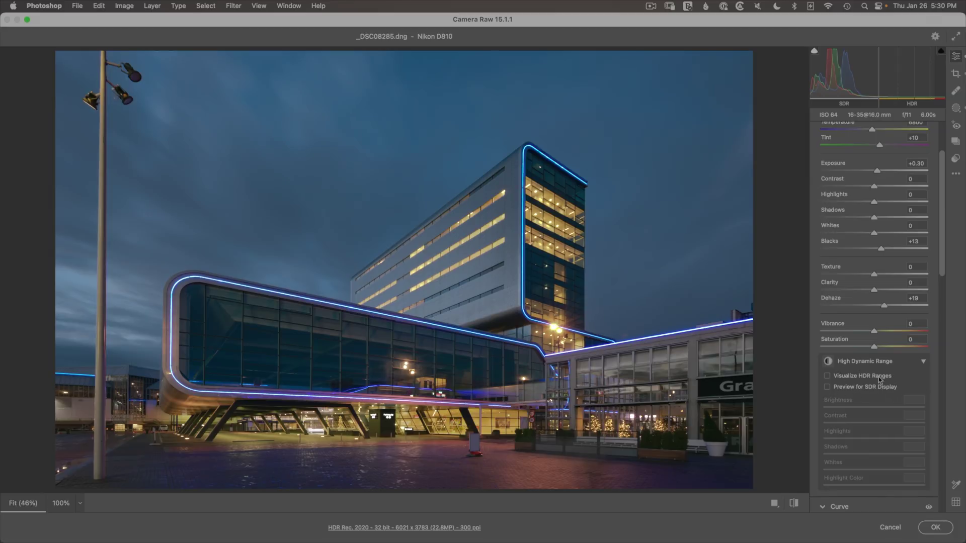
pyautogui.click(827, 378)
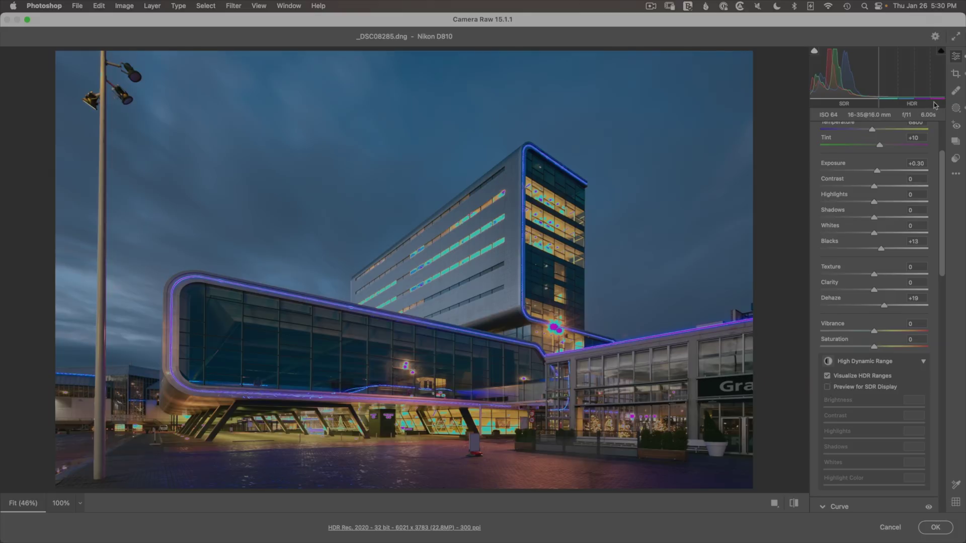
pyautogui.moveTo(890, 93)
pyautogui.click(833, 377)
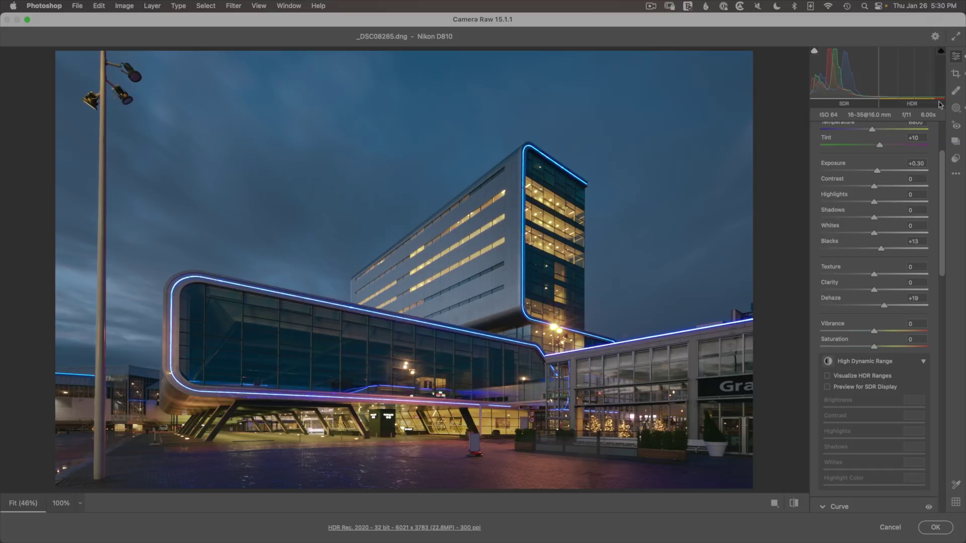
pyautogui.click(922, 362)
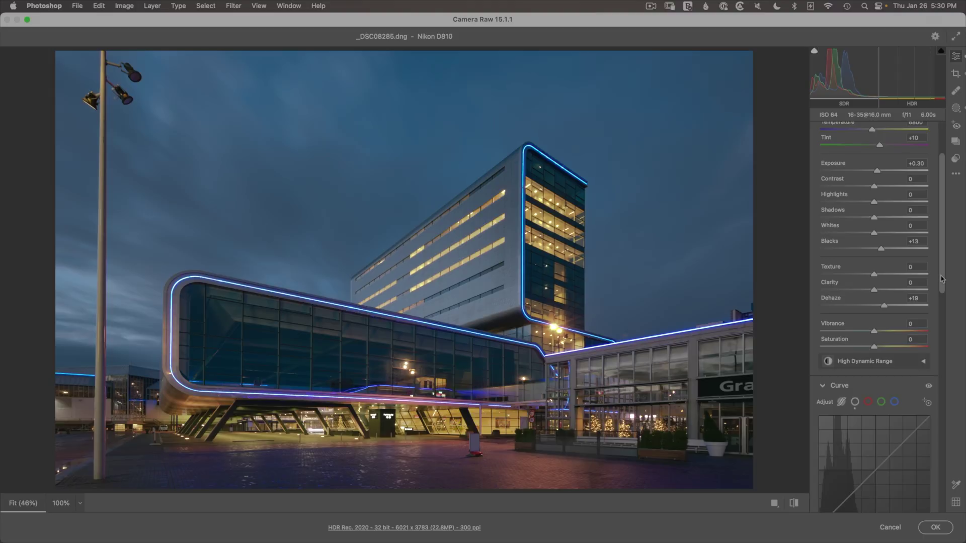
# - Raise the parametric curve's Lights to +76 and compare the photo with the curve adjustment off and on
pyautogui.moveTo(942, 279); pyautogui.dragTo(941, 347)
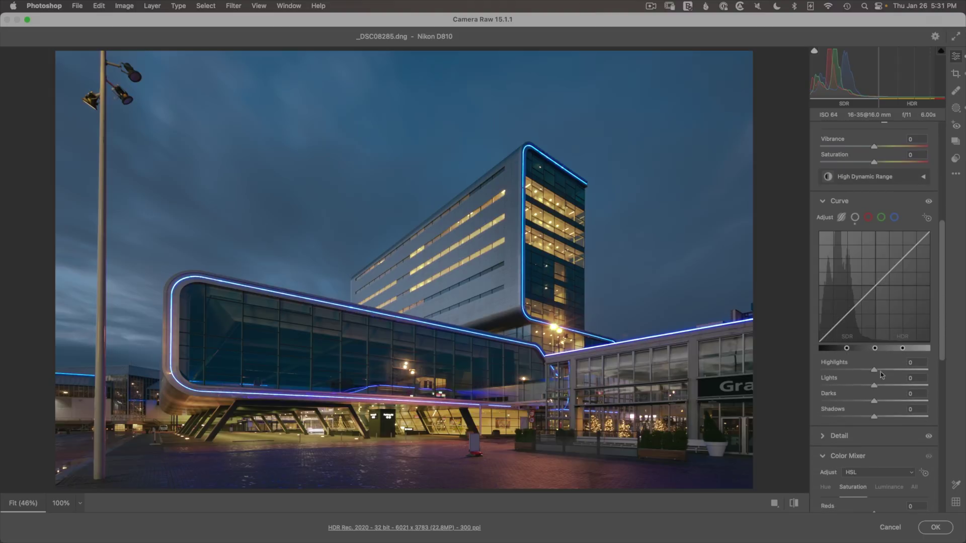
pyautogui.moveTo(874, 386); pyautogui.dragTo(914, 383)
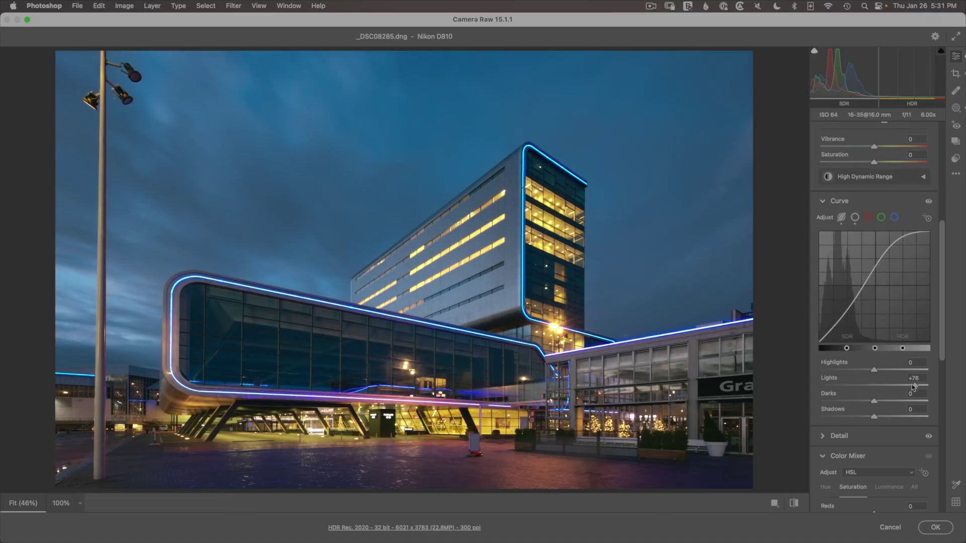
pyautogui.click(928, 201)
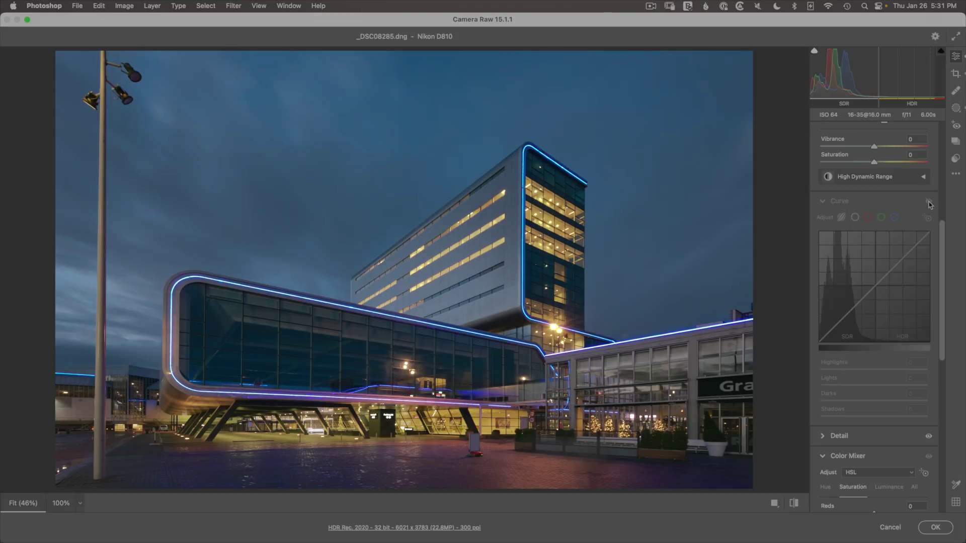
pyautogui.click(929, 201)
pyautogui.click(928, 201)
pyautogui.click(928, 201)
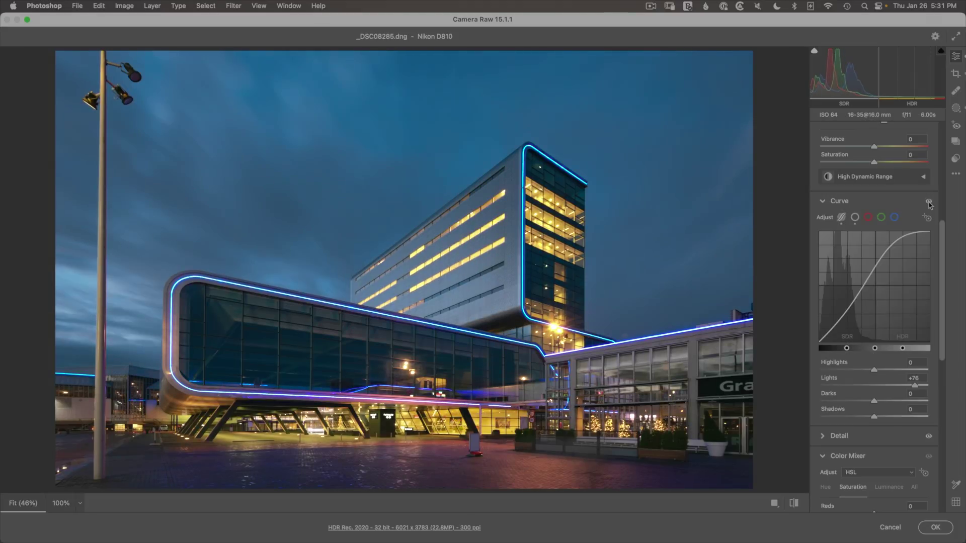
pyautogui.click(928, 201)
pyautogui.click(929, 201)
pyautogui.click(928, 201)
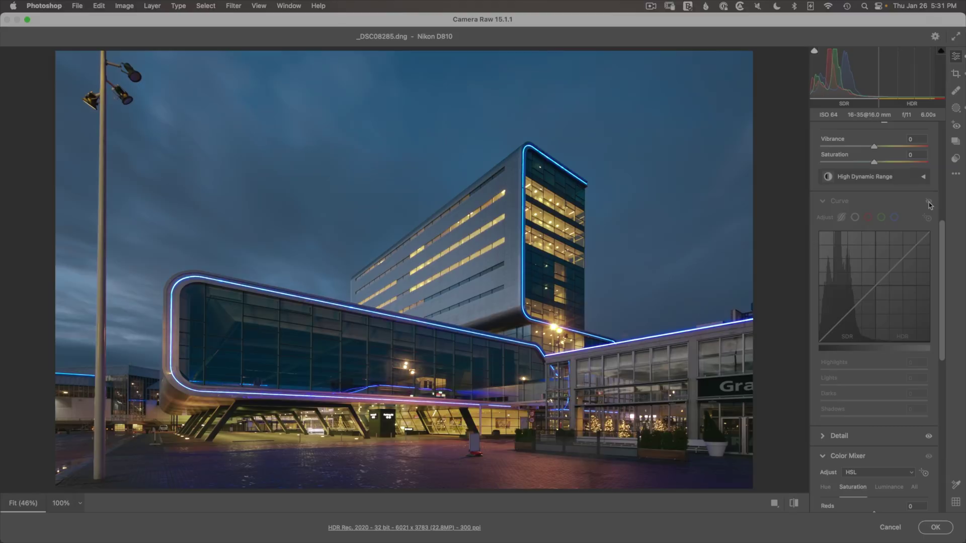
pyautogui.click(929, 201)
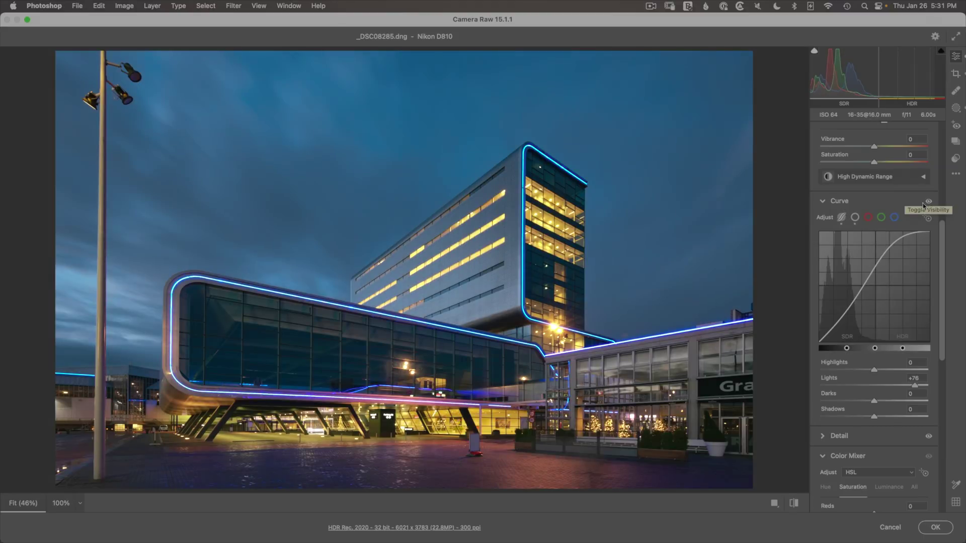
pyautogui.click(923, 203)
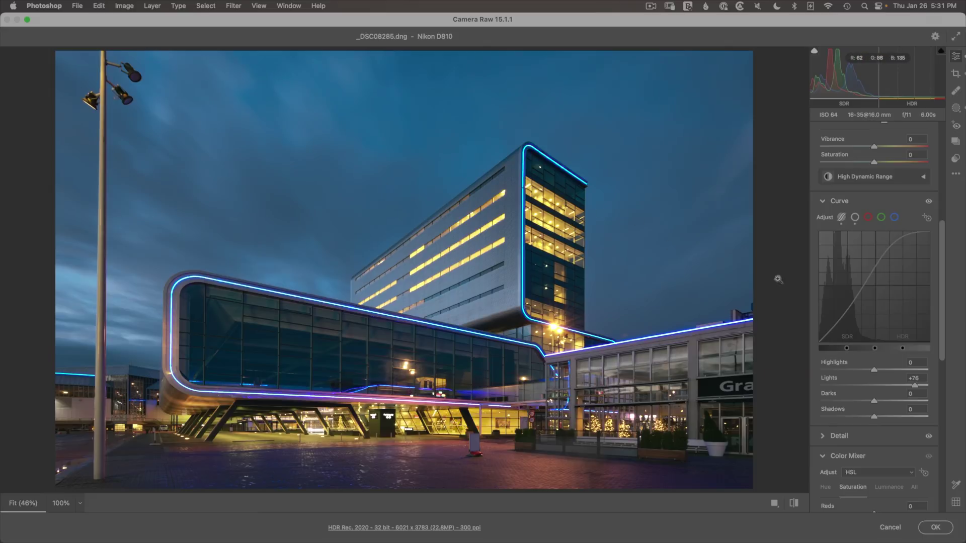
# - Slightly lower the saturation of the yellows in the Color Mixer and collapse its settings
pyautogui.moveTo(942, 309); pyautogui.dragTo(943, 378)
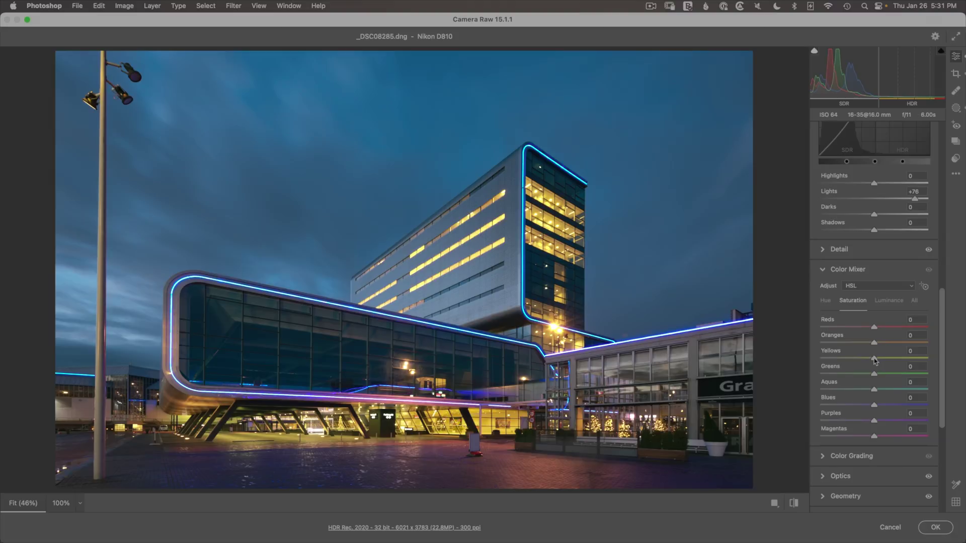
pyautogui.moveTo(873, 359); pyautogui.dragTo(868, 360)
pyautogui.click(823, 270)
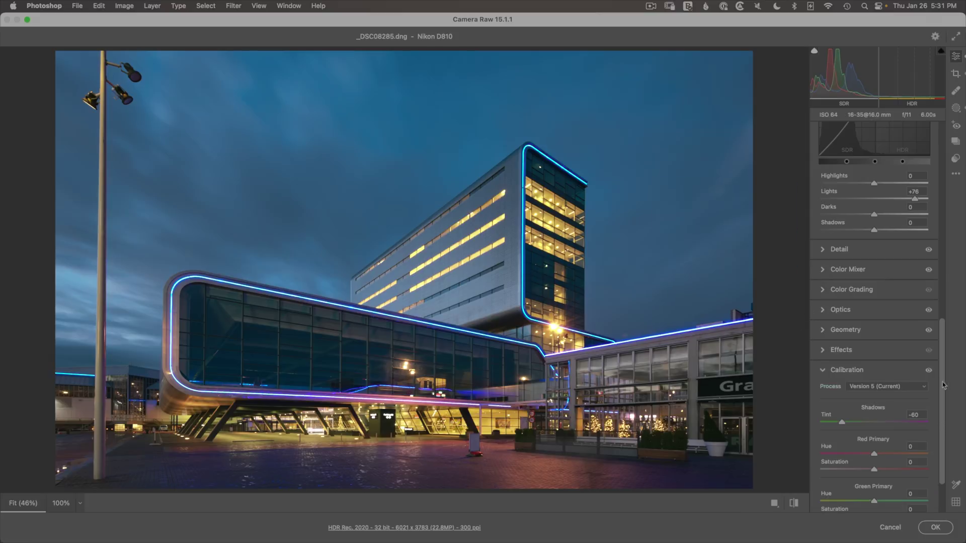
# - Compare the adjusted photo in standard and HDR rendering, leaving HDR editing on
pyautogui.moveTo(943, 385); pyautogui.dragTo(938, 171)
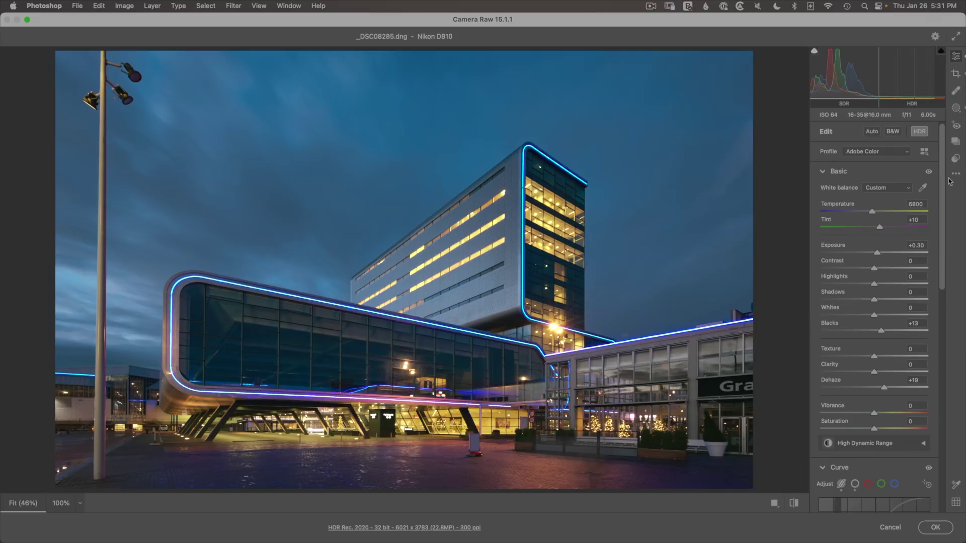
pyautogui.click(919, 132)
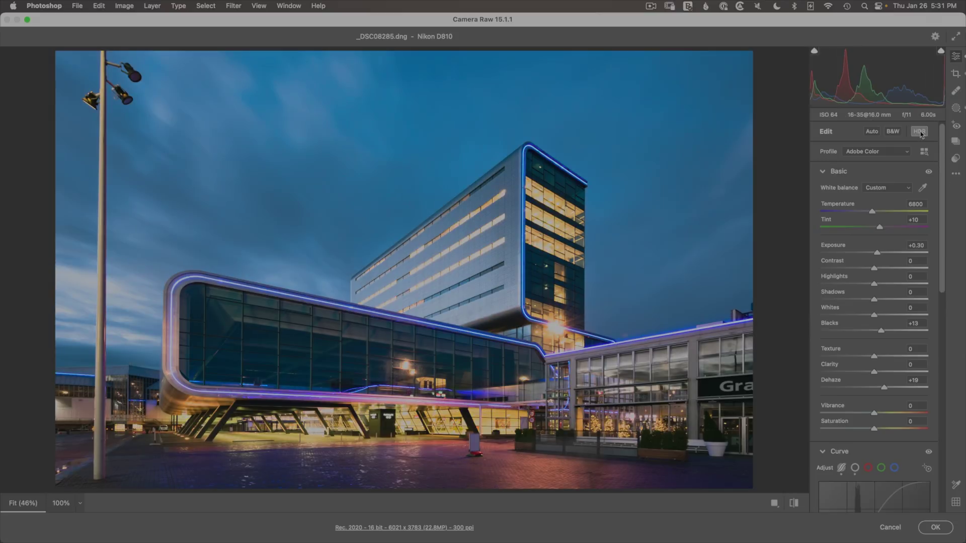
pyautogui.click(919, 132)
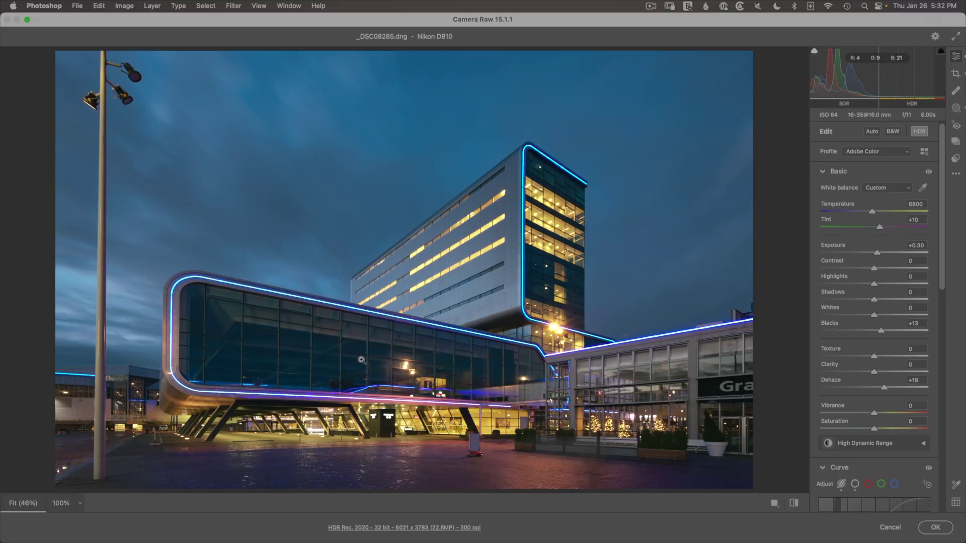
# - Create a new mask in Camera Raw that automatically selects the photo's subject
pyautogui.click(955, 108)
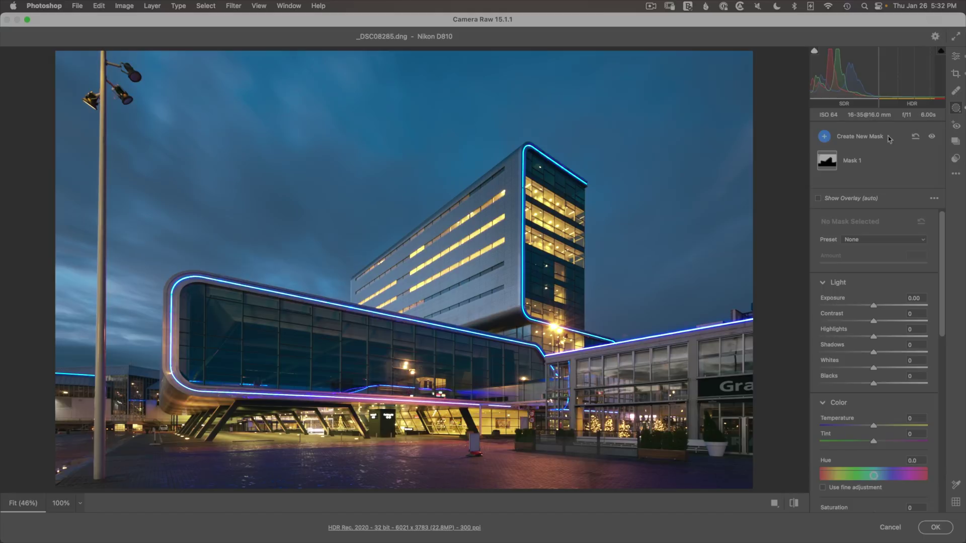
pyautogui.click(825, 136)
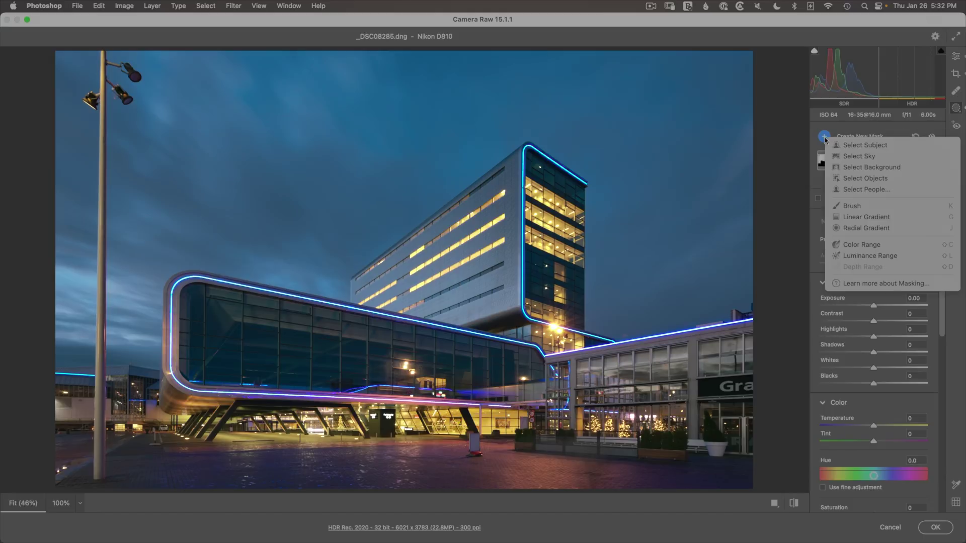
pyautogui.click(845, 146)
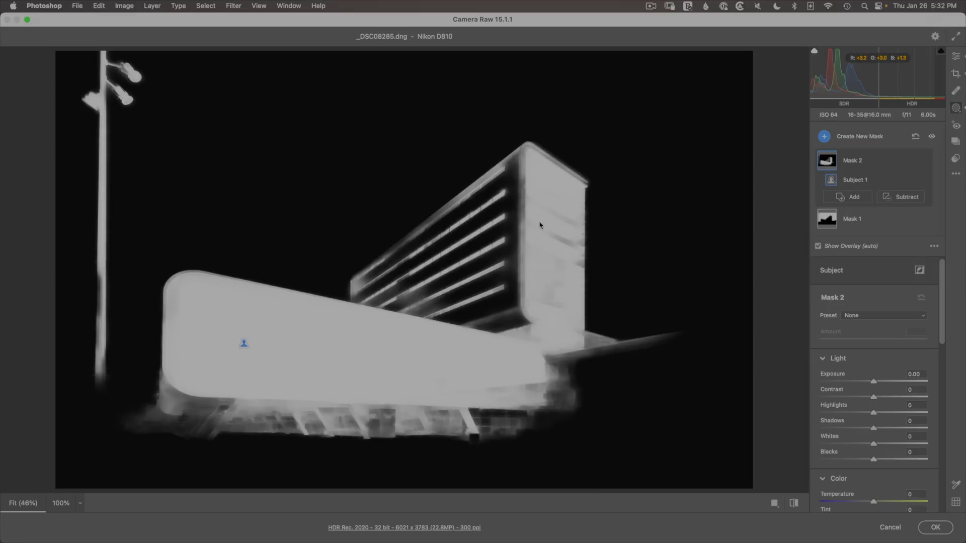
# - Subtract the tower and lamp post from the subject mask using a size 18 brush, raising the Flow to 41
pyautogui.click(892, 198)
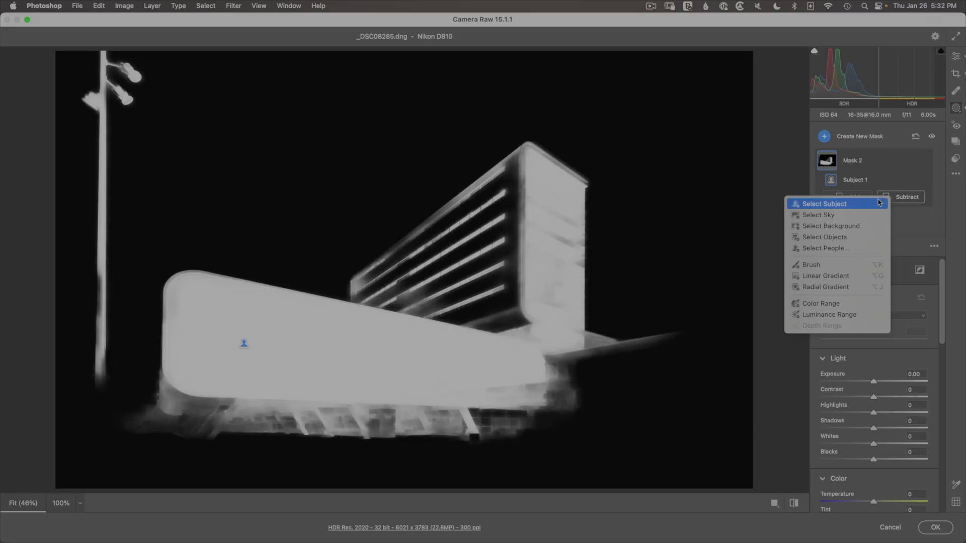
pyautogui.click(870, 265)
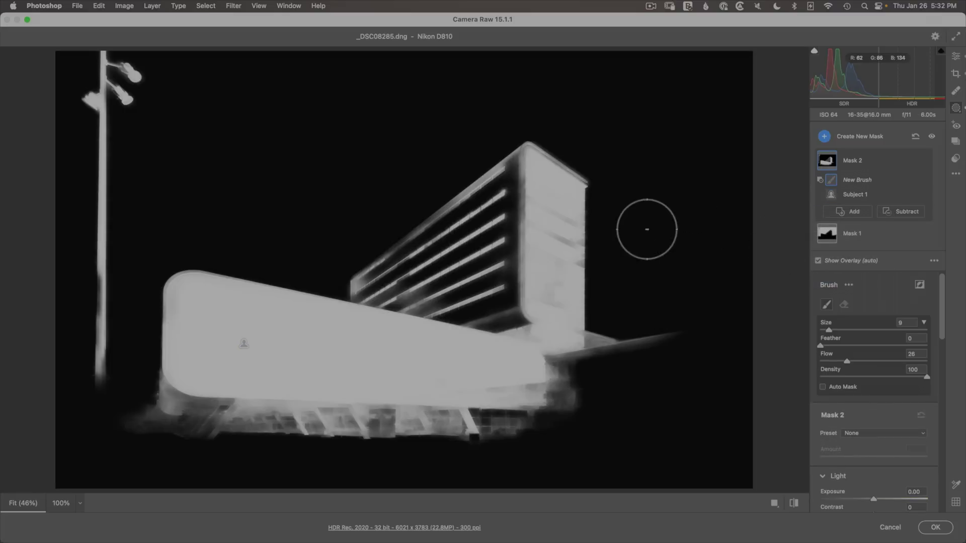
pyautogui.press(']')
pyautogui.press(']')
pyautogui.press(']')
pyautogui.press(']')
pyautogui.press(']')
pyautogui.press(']')
pyautogui.press(']')
pyautogui.press(']')
pyautogui.press(']')
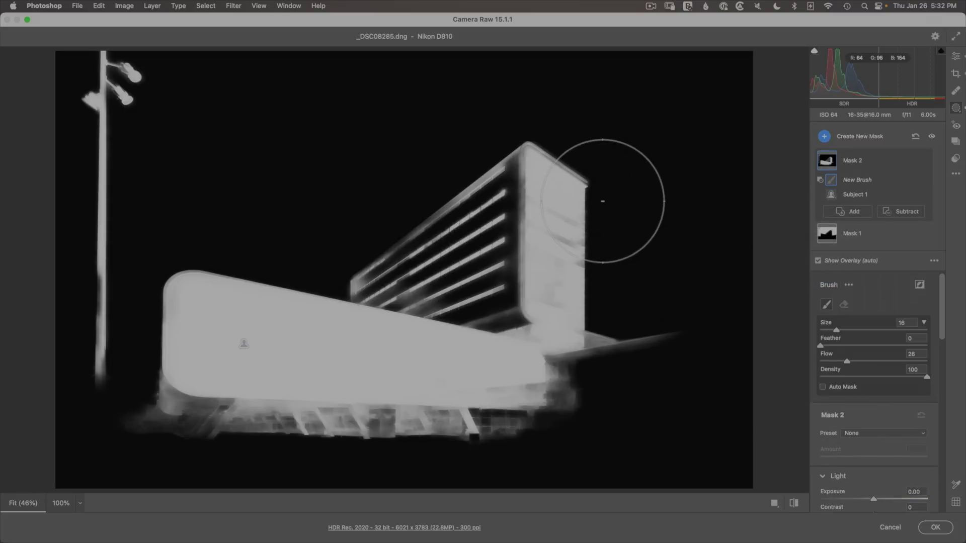
pyautogui.moveTo(492, 157); pyautogui.dragTo(608, 211)
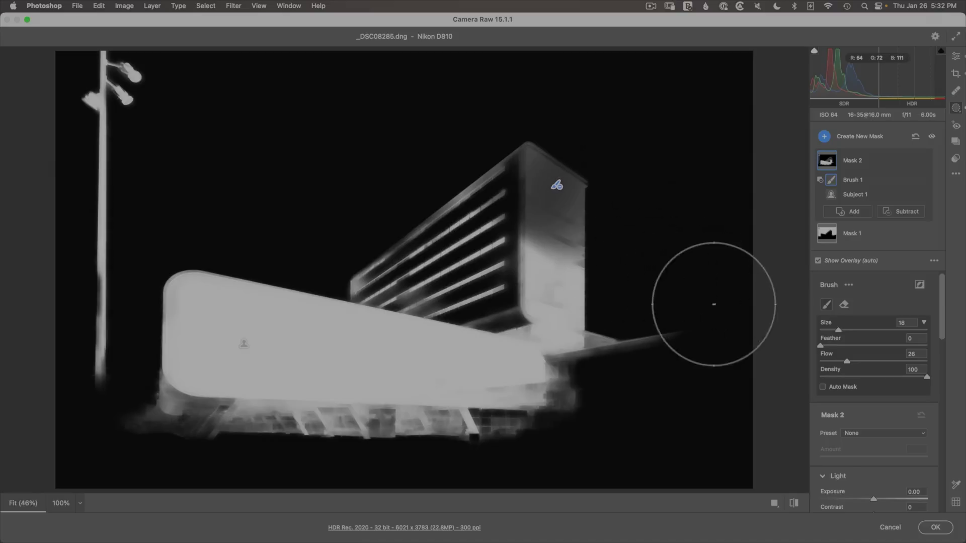
pyautogui.moveTo(846, 361); pyautogui.dragTo(863, 361)
pyautogui.moveTo(540, 181)
pyautogui.mouseDown()
pyautogui.moveTo(583, 194)
pyautogui.moveTo(560, 280)
pyautogui.moveTo(606, 302)
pyautogui.moveTo(524, 259)
pyautogui.moveTo(492, 201)
pyautogui.moveTo(384, 227)
pyautogui.moveTo(136, 183)
pyautogui.moveTo(151, 90)
pyautogui.moveTo(108, 119)
pyautogui.moveTo(75, 248)
pyautogui.moveTo(98, 302)
pyautogui.moveTo(112, 134)
pyautogui.moveTo(78, 97)
pyautogui.moveTo(427, 248)
pyautogui.moveTo(343, 250)
pyautogui.moveTo(478, 281)
pyautogui.moveTo(401, 274)
pyautogui.moveTo(529, 299)
pyautogui.moveTo(544, 293)
pyautogui.moveTo(608, 329)
pyautogui.moveTo(586, 388)
pyautogui.moveTo(596, 339)
pyautogui.moveTo(642, 328)
pyautogui.moveTo(517, 302)
pyautogui.moveTo(582, 327)
pyautogui.moveTo(349, 252)
pyautogui.moveTo(484, 256)
pyautogui.moveTo(592, 294)
pyautogui.mouseUp()
# - Reduce the subtracting brush to size 12 and brush away the mask spill past the low glass building's far end
pyautogui.press('[')
pyautogui.press('[')
pyautogui.press('[')
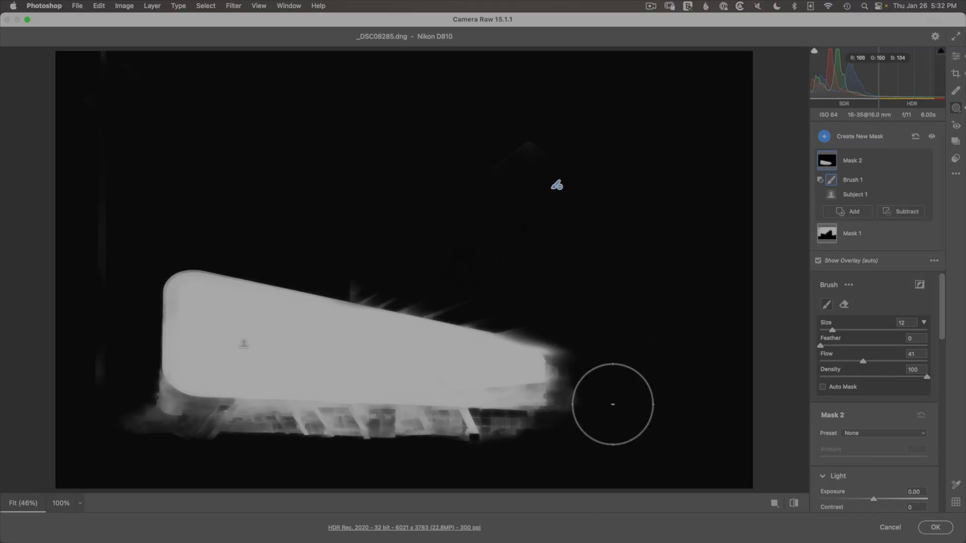
pyautogui.moveTo(612, 401)
pyautogui.mouseDown()
pyautogui.moveTo(537, 437)
pyautogui.moveTo(557, 437)
pyautogui.mouseUp()
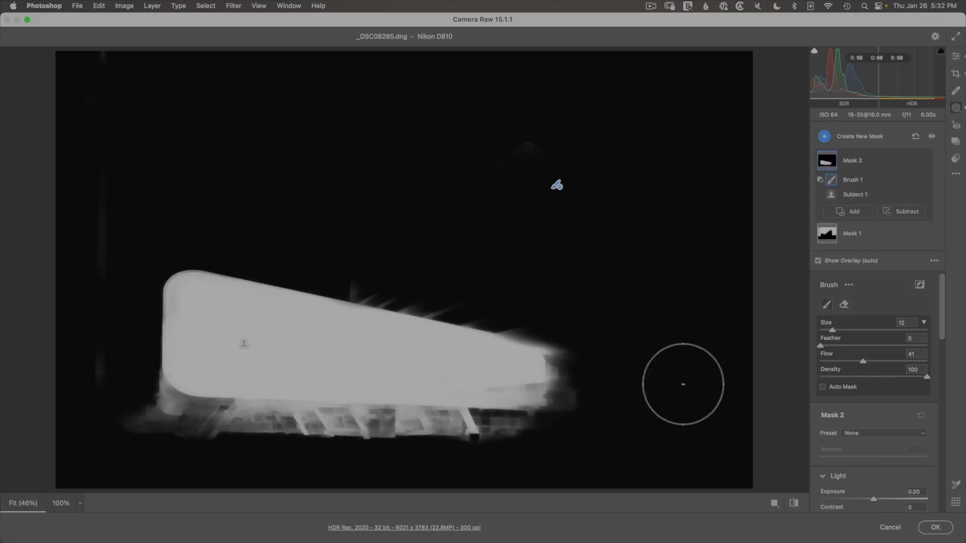
# - Raise the masked glass building's Whites to +26 and slightly increase its Clarity
pyautogui.moveTo(942, 328); pyautogui.dragTo(937, 384)
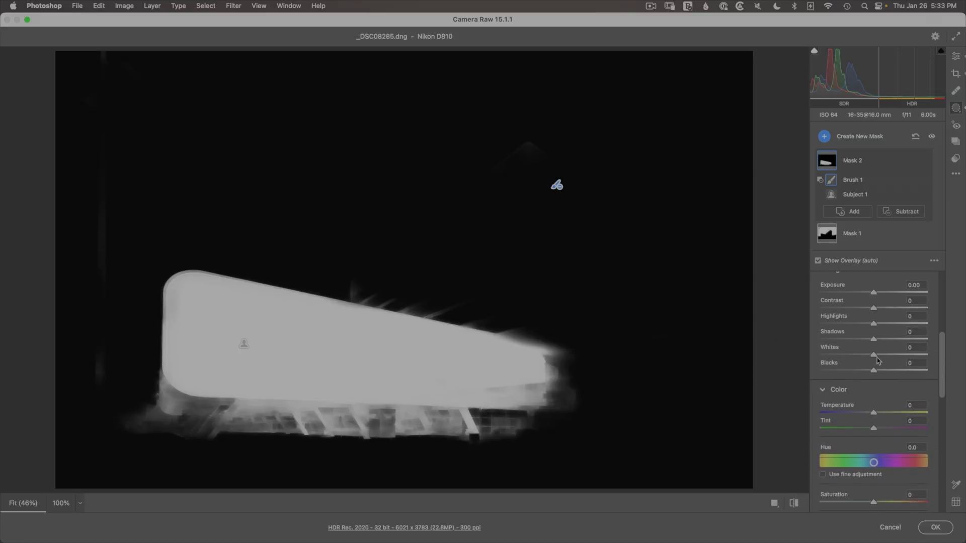
pyautogui.moveTo(875, 357)
pyautogui.mouseDown()
pyautogui.moveTo(930, 354)
pyautogui.moveTo(898, 355)
pyautogui.moveTo(925, 353)
pyautogui.moveTo(903, 352)
pyautogui.moveTo(909, 345)
pyautogui.moveTo(887, 355)
pyautogui.mouseUp()
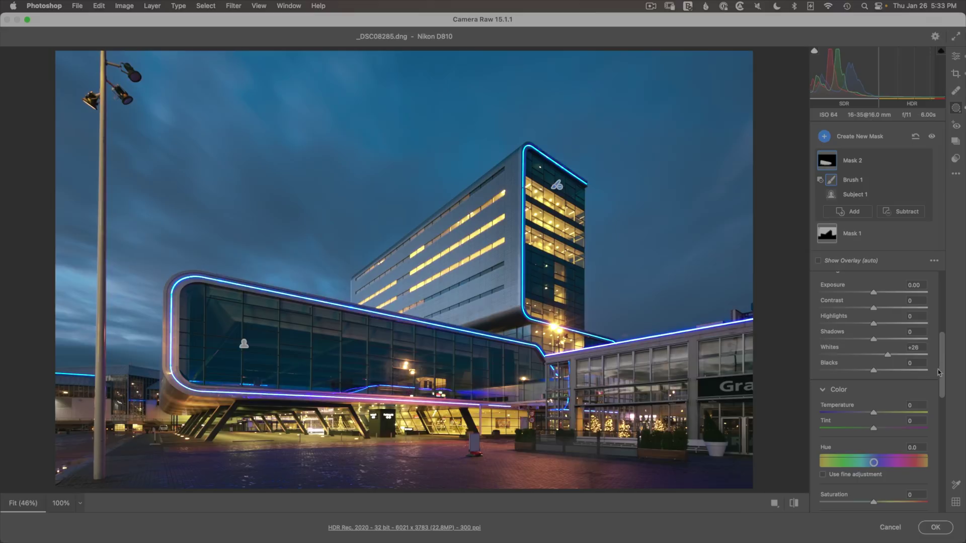
pyautogui.moveTo(937, 373); pyautogui.dragTo(936, 468)
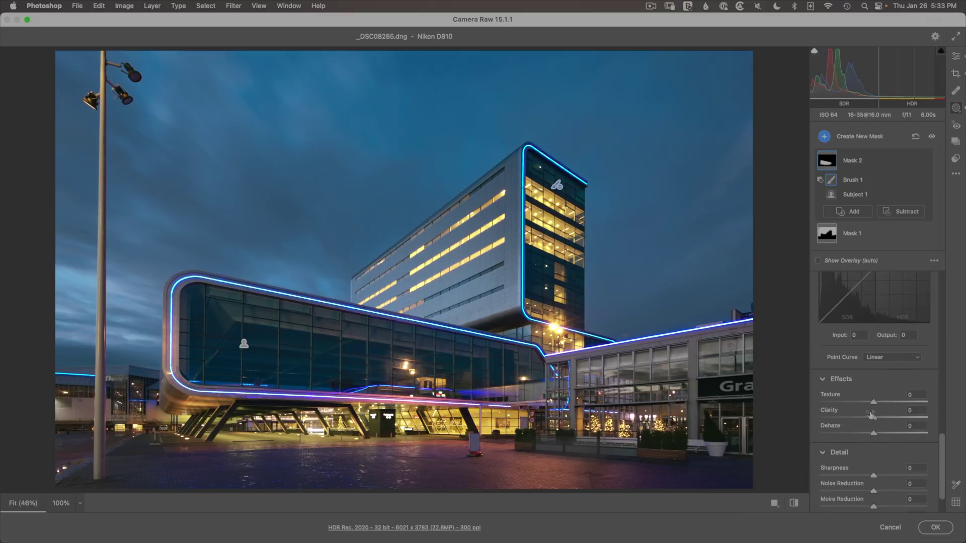
pyautogui.moveTo(873, 402)
pyautogui.mouseDown()
pyautogui.moveTo(944, 402)
pyautogui.moveTo(887, 402)
pyautogui.moveTo(895, 416)
pyautogui.moveTo(876, 417)
pyautogui.mouseUp()
pyautogui.moveTo(941, 454); pyautogui.dragTo(943, 283)
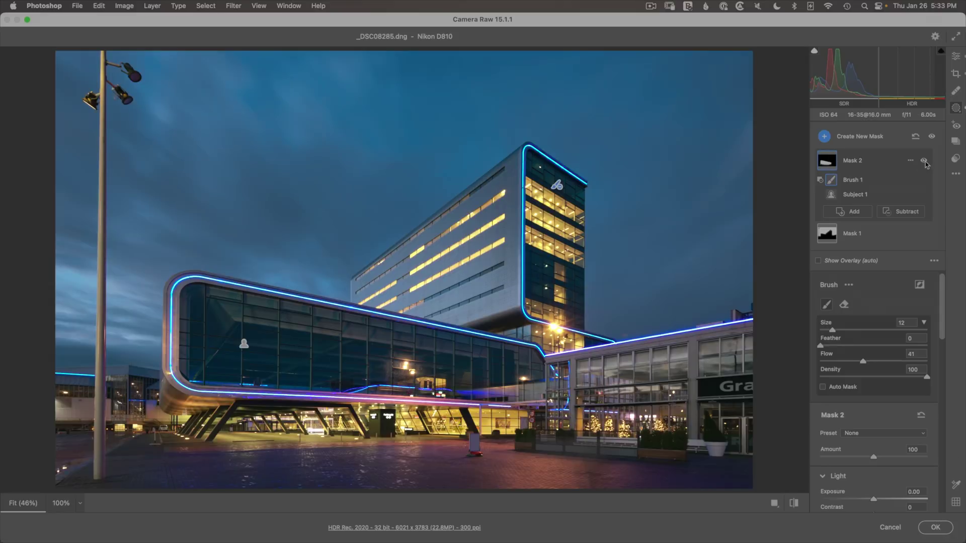
# - Compare the photo with the glass building's mask adjustment off and on, leaving the mask visible
pyautogui.click(923, 161)
pyautogui.click(923, 161)
pyautogui.click(923, 161)
pyautogui.click(923, 161)
pyautogui.click(924, 160)
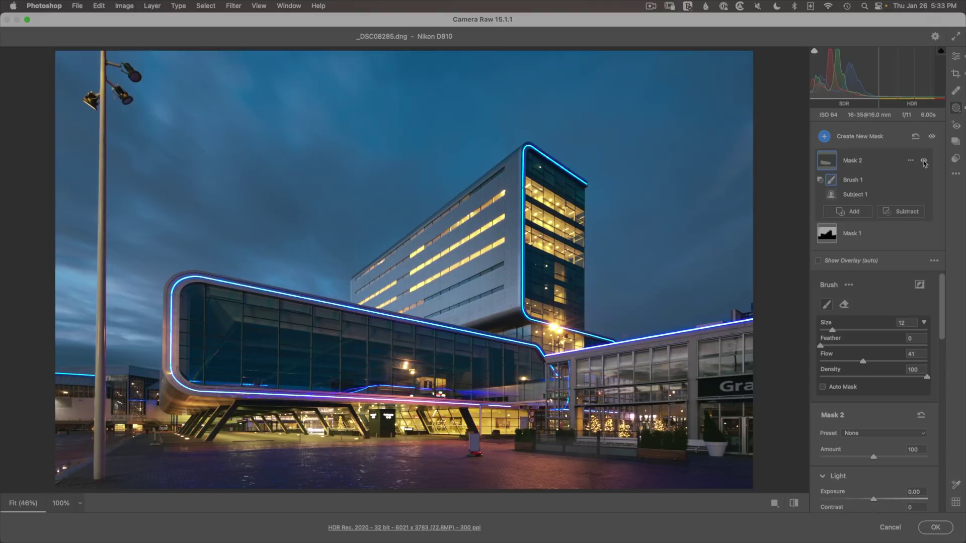
pyautogui.click(923, 161)
pyautogui.click(923, 161)
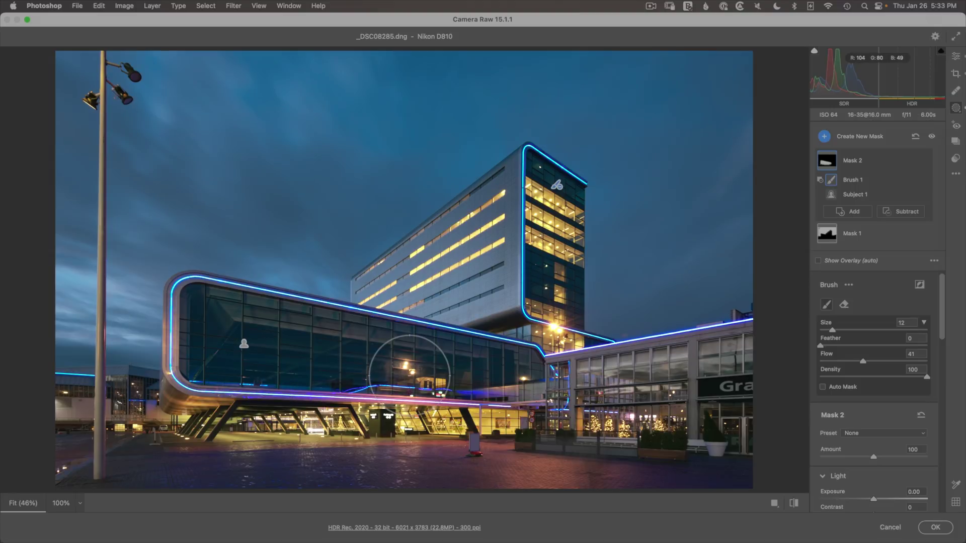
# - Return to the global edit settings and review the Curve, Color Grading and Detail adjustments without changing them
pyautogui.press('e')
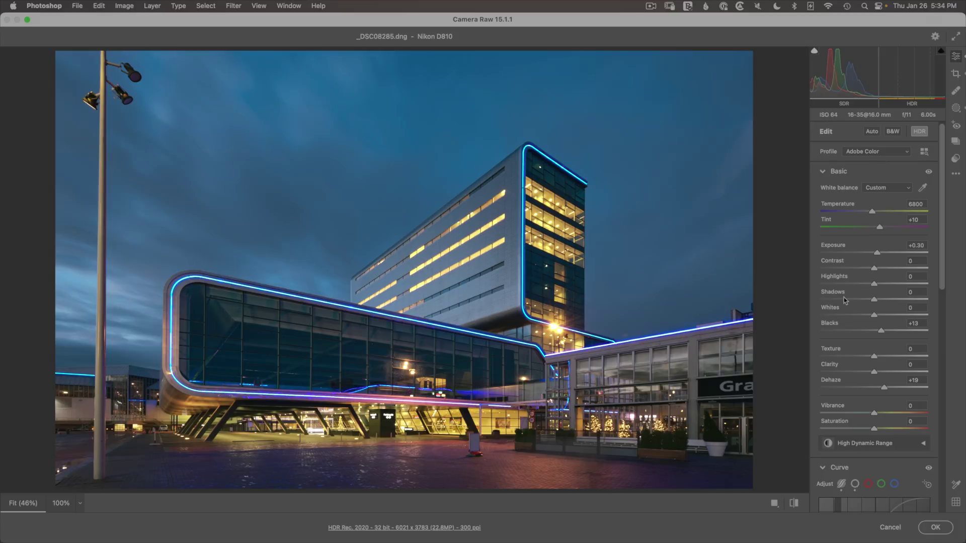
pyautogui.moveTo(946, 269); pyautogui.dragTo(937, 313)
pyautogui.scroll(-5, 936, 312)
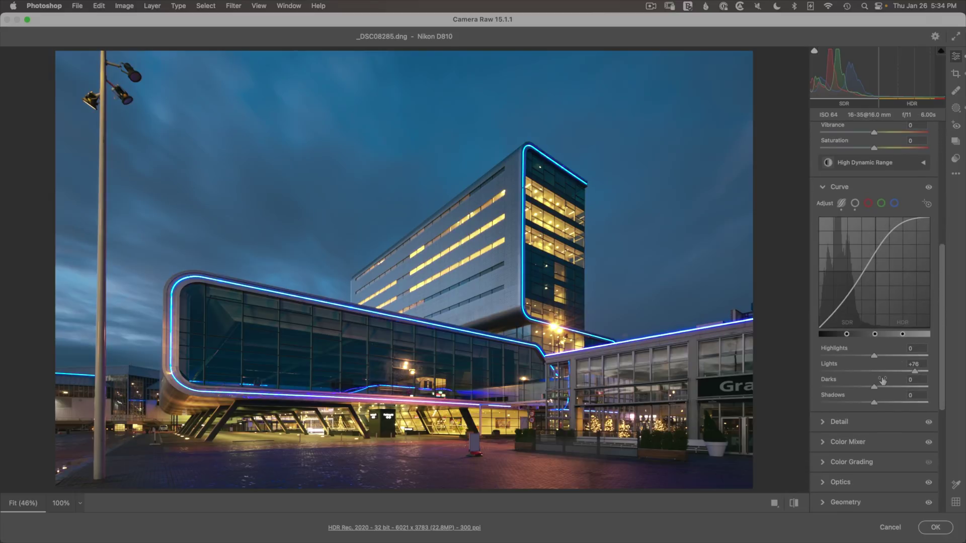
pyautogui.scroll(-3, 937, 420)
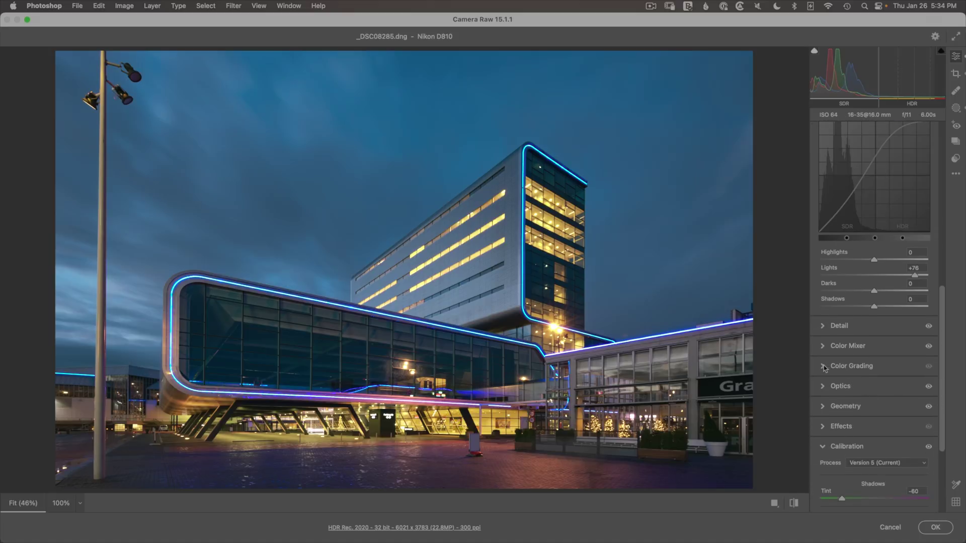
pyautogui.moveTo(825, 369)
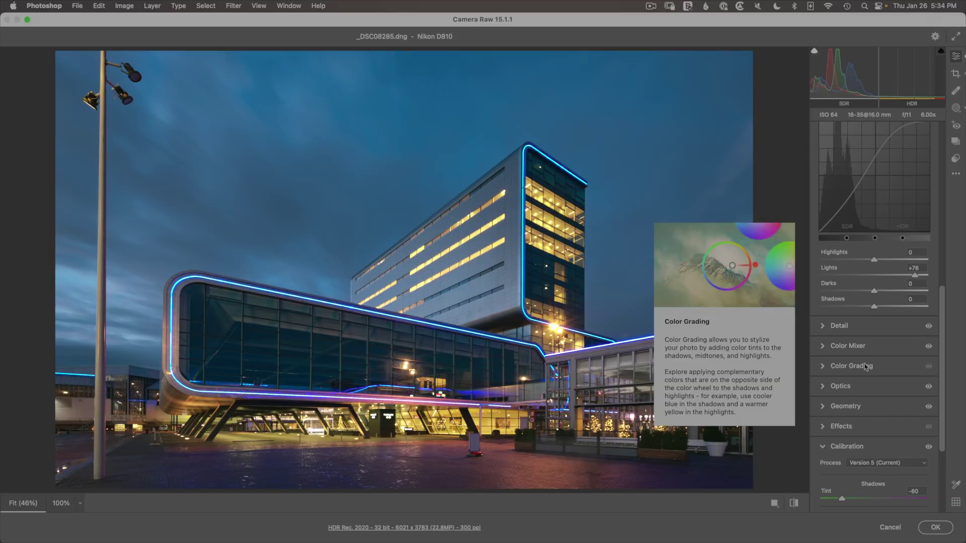
pyautogui.click(825, 327)
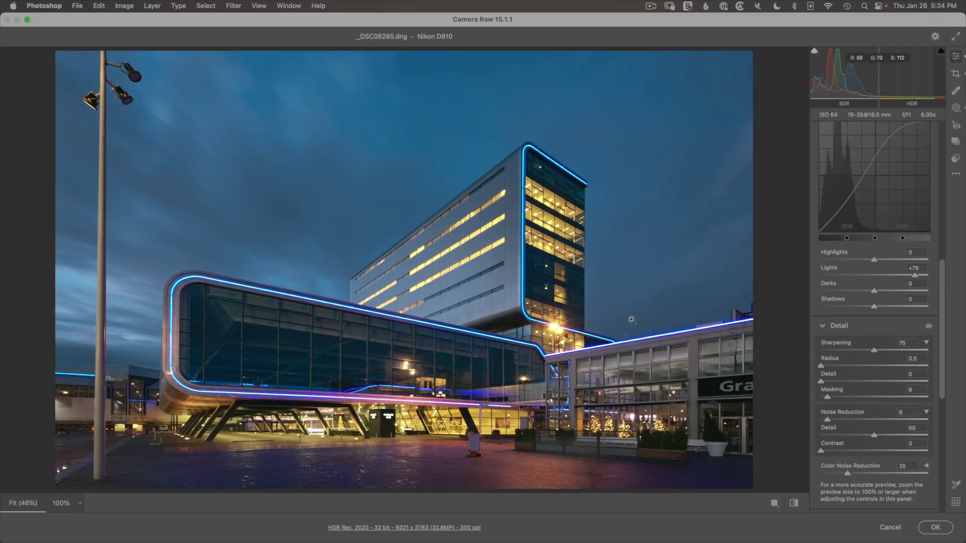
pyautogui.click(825, 328)
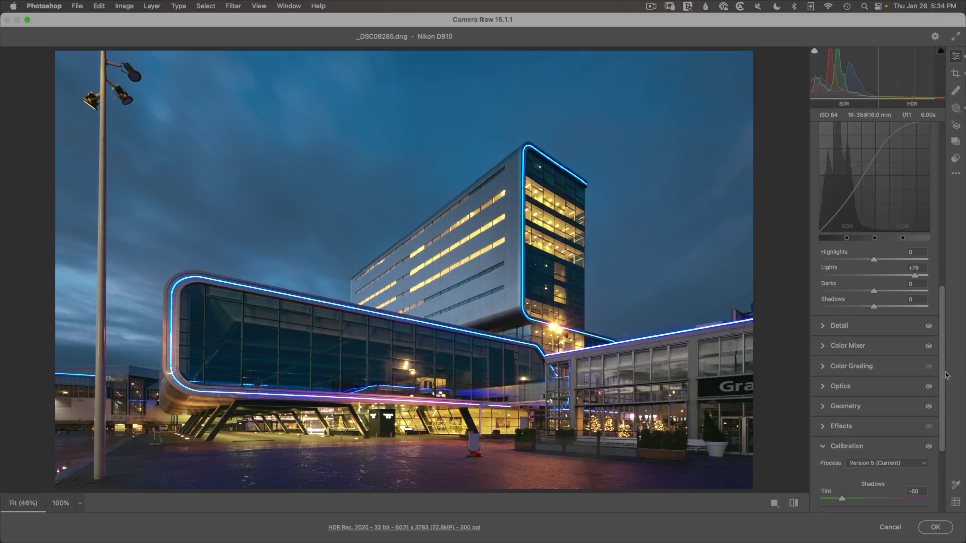
pyautogui.moveTo(941, 378); pyautogui.dragTo(943, 194)
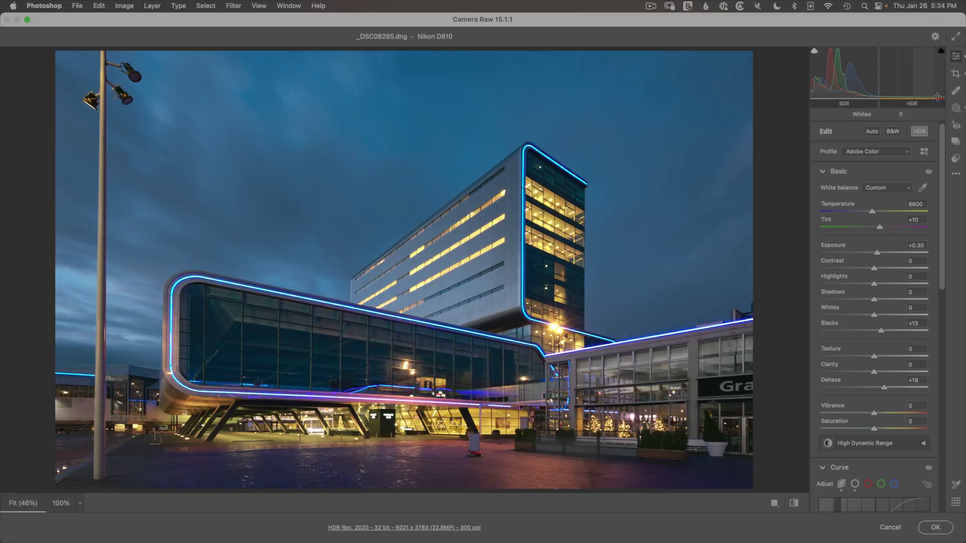
# - Apply the Camera Raw edits and convert the document to 32 Bits/Channel without merging layers or rasterizing smart objects
pyautogui.click(934, 528)
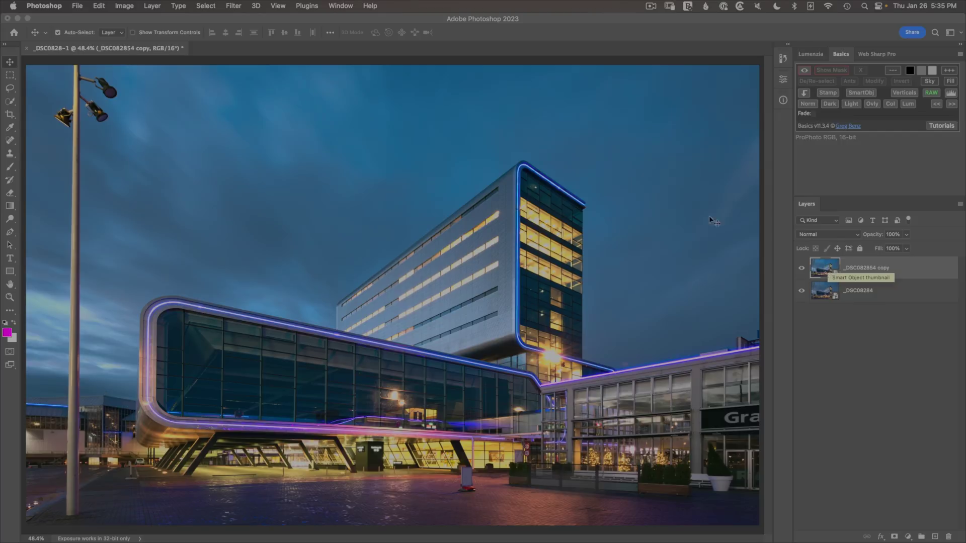
pyautogui.click(138, 7)
pyautogui.moveTo(140, 22)
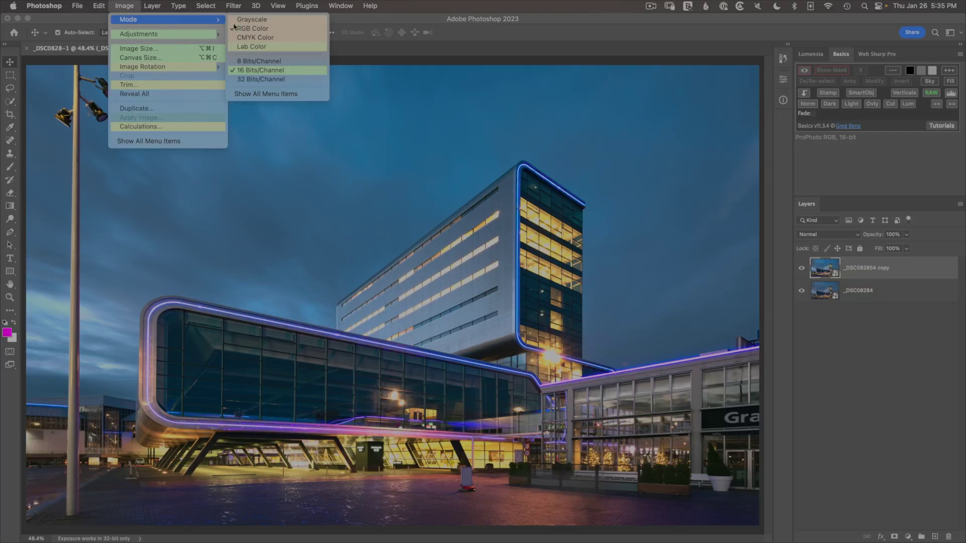
pyautogui.click(282, 86)
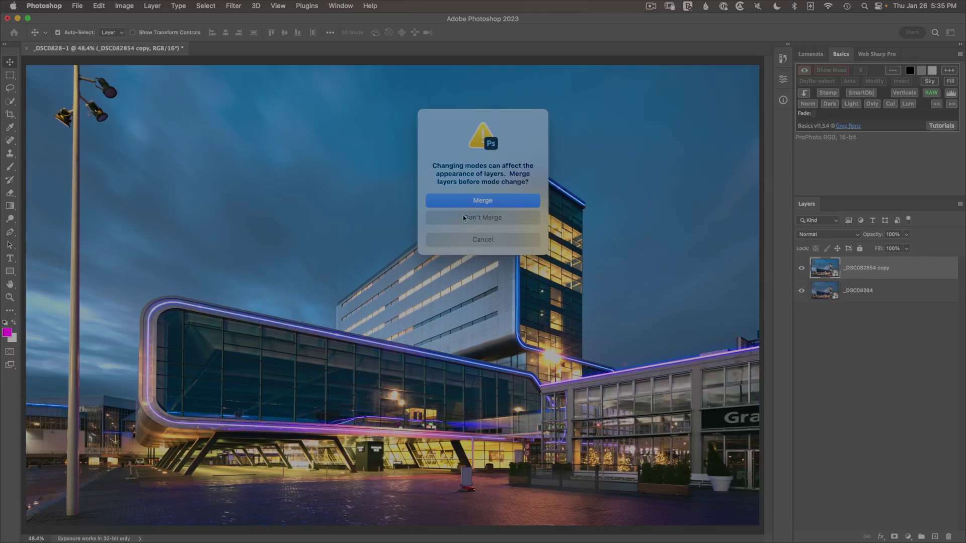
pyautogui.click(499, 220)
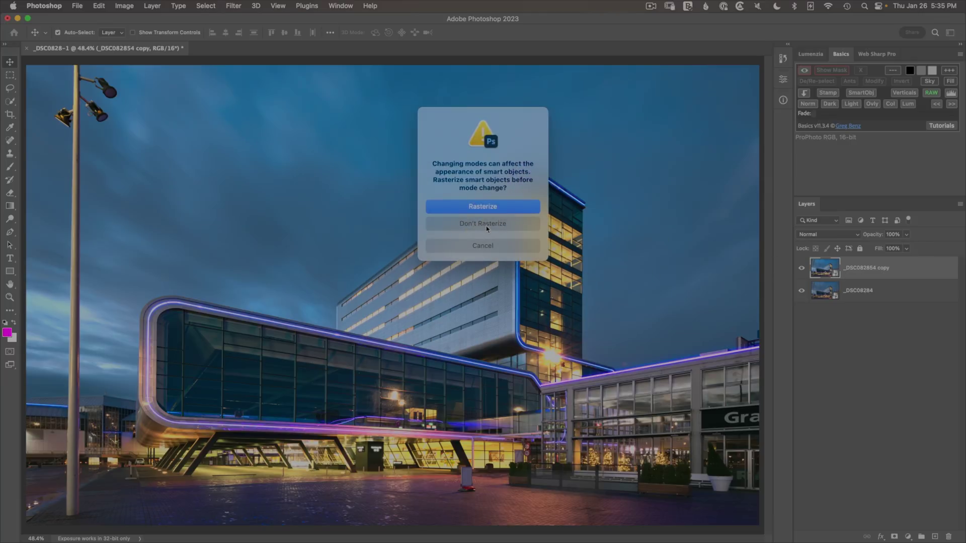
pyautogui.click(486, 228)
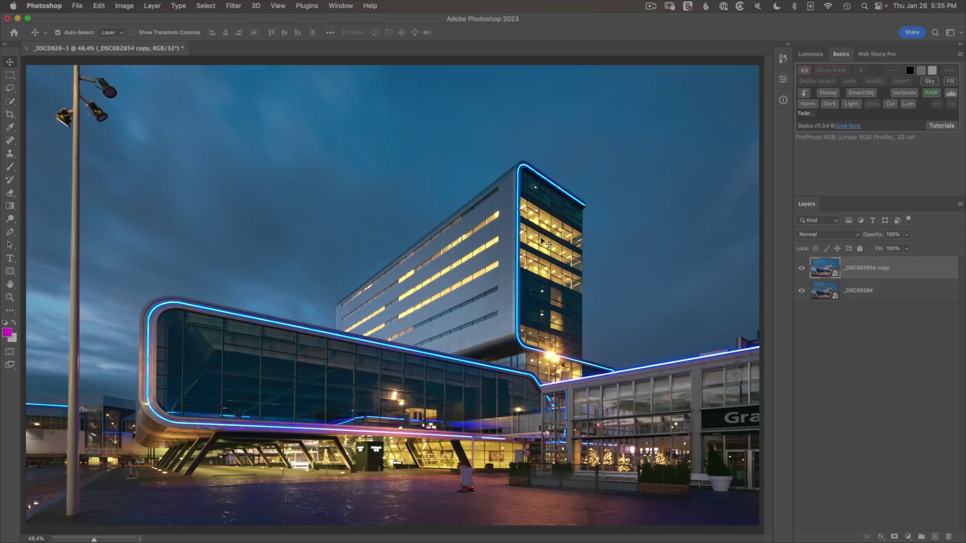
# - Keep the status bar set to 32-bit Exposure, preview the image at a lower exposure, and return the exposure to its centre
pyautogui.click(138, 539)
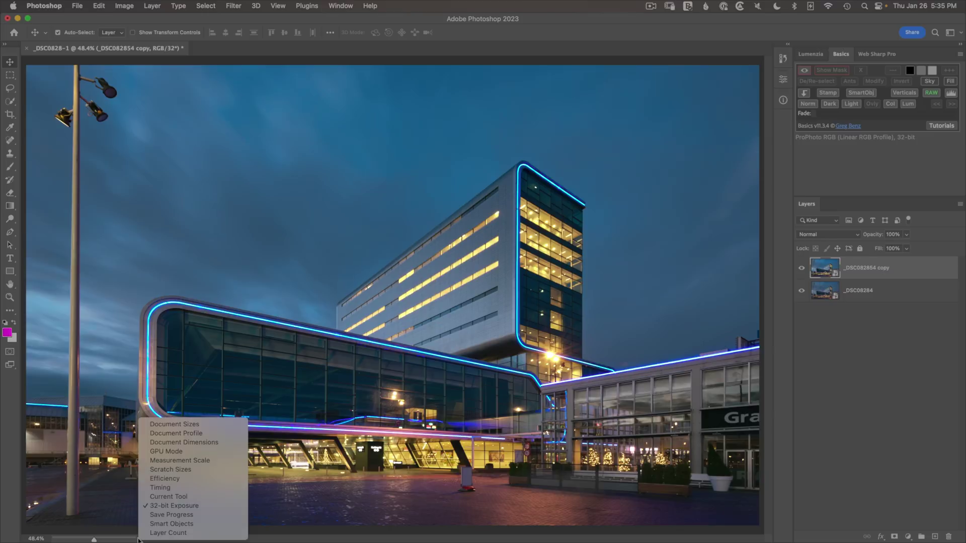
pyautogui.click(182, 507)
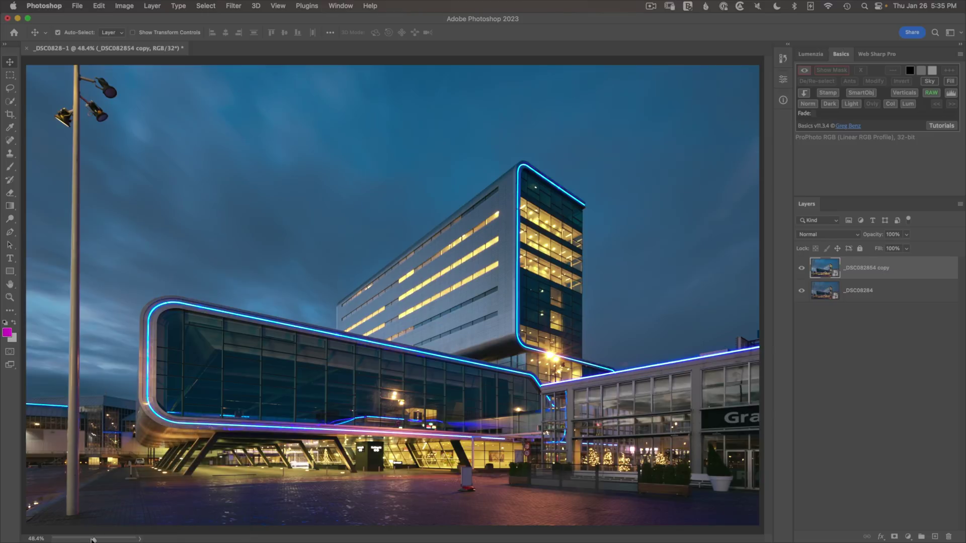
pyautogui.moveTo(93, 540)
pyautogui.mouseDown()
pyautogui.moveTo(78, 540)
pyautogui.moveTo(108, 539)
pyautogui.moveTo(89, 539)
pyautogui.mouseUp()
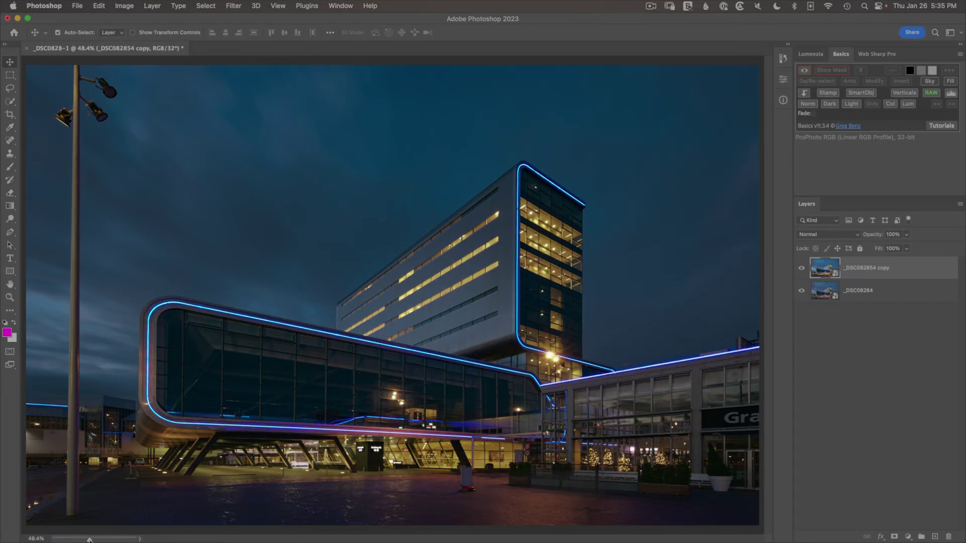
pyautogui.moveTo(89, 539); pyautogui.dragTo(93, 539)
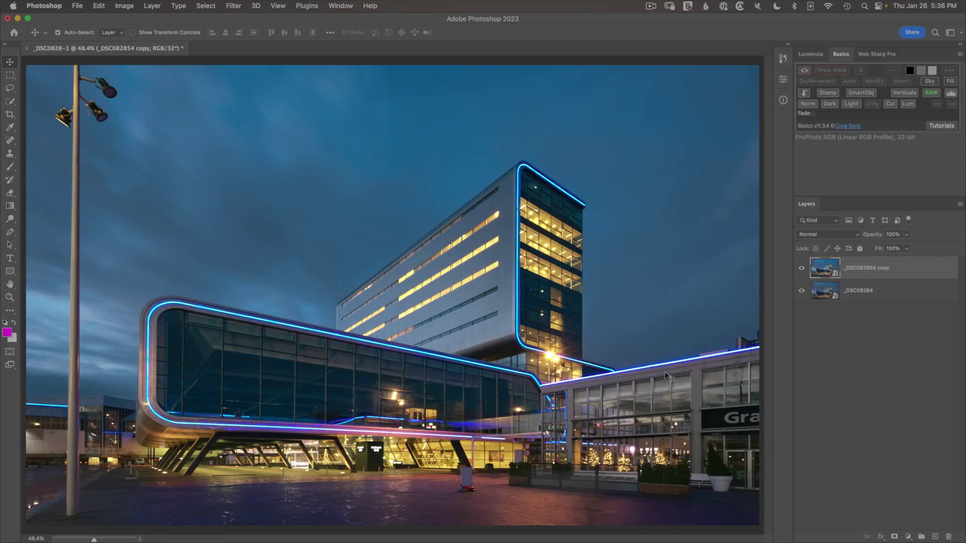
# - Compare the HDR edit with the original by repeatedly toggling the copied layer's visibility
pyautogui.click(801, 269)
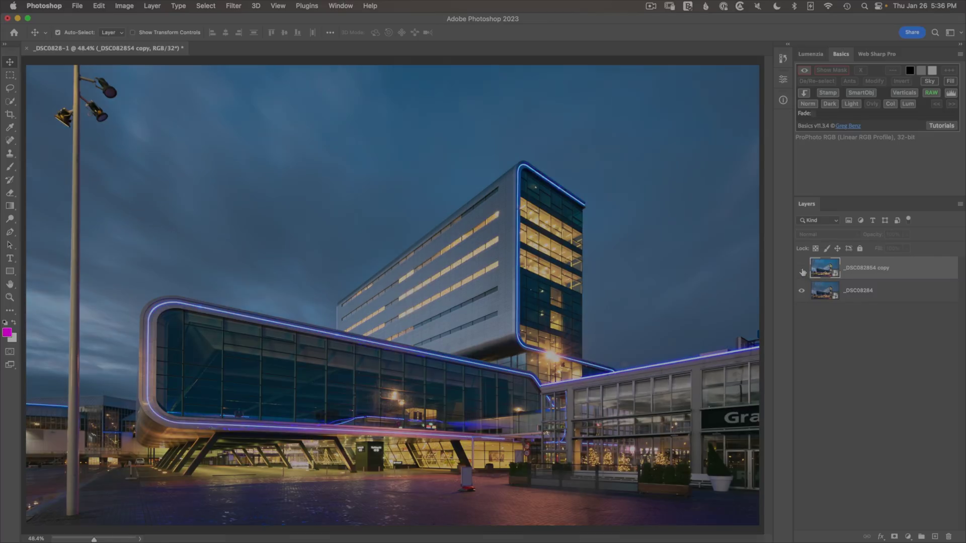
pyautogui.click(802, 271)
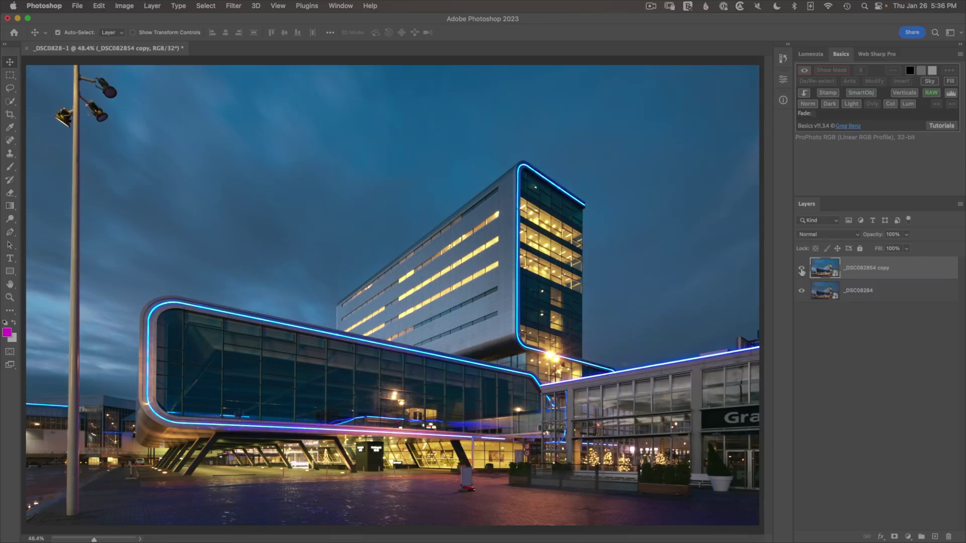
pyautogui.click(801, 271)
pyautogui.click(801, 271)
pyautogui.click(802, 272)
pyautogui.click(801, 271)
pyautogui.click(801, 272)
pyautogui.click(801, 271)
pyautogui.click(802, 271)
# - Preview the Lumenzia zone (d) and (c) luminosity masks and add a Hue/Saturation layer masked with zone (c)
pyautogui.click(809, 56)
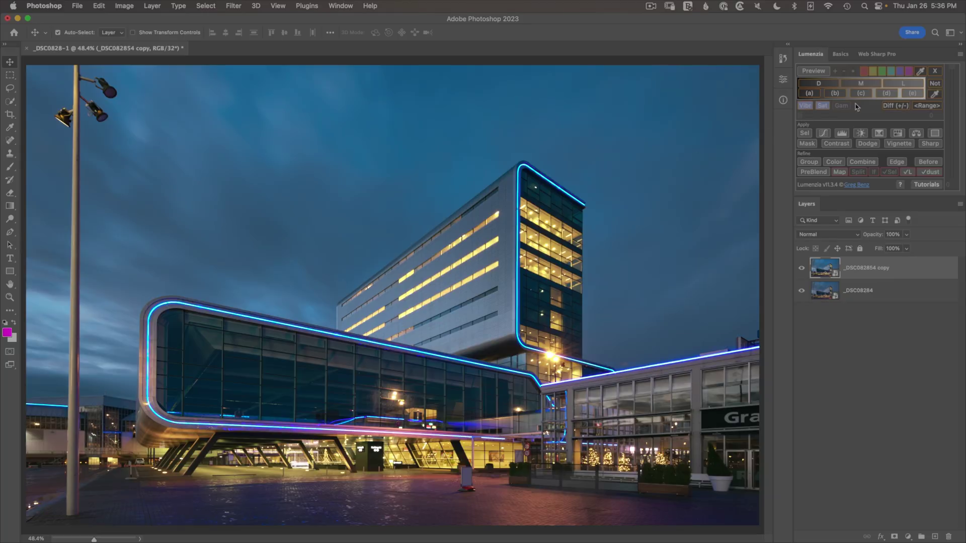
pyautogui.click(887, 95)
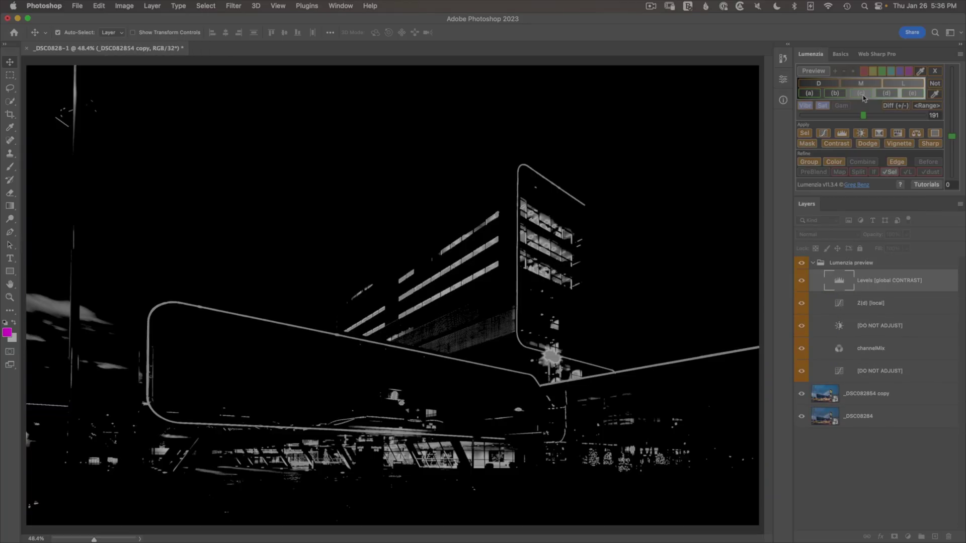
pyautogui.click(862, 96)
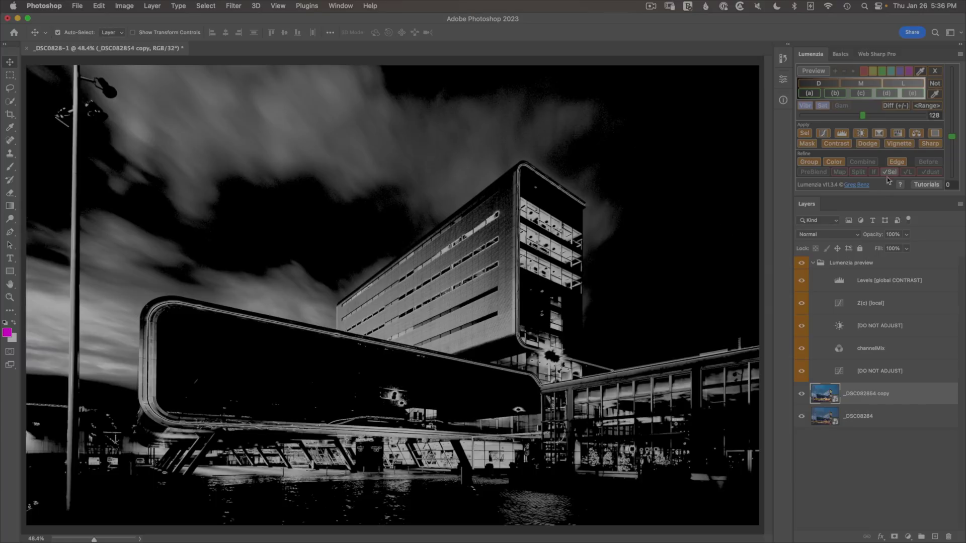
pyautogui.click(898, 134)
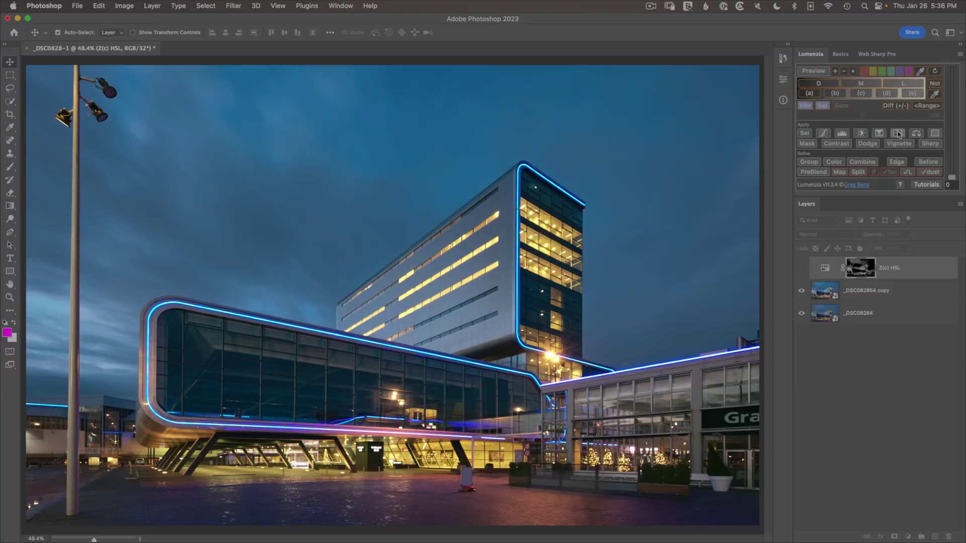
# - Set the masked Hue/Saturation layer's saturation to -40 and collapse its properties
pyautogui.doubleClick(825, 267)
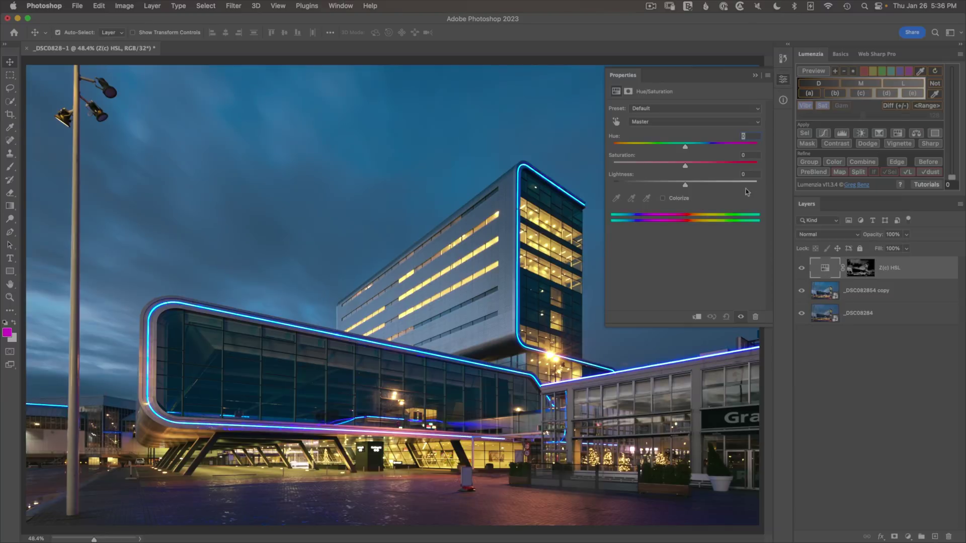
pyautogui.moveTo(686, 165); pyautogui.dragTo(656, 169)
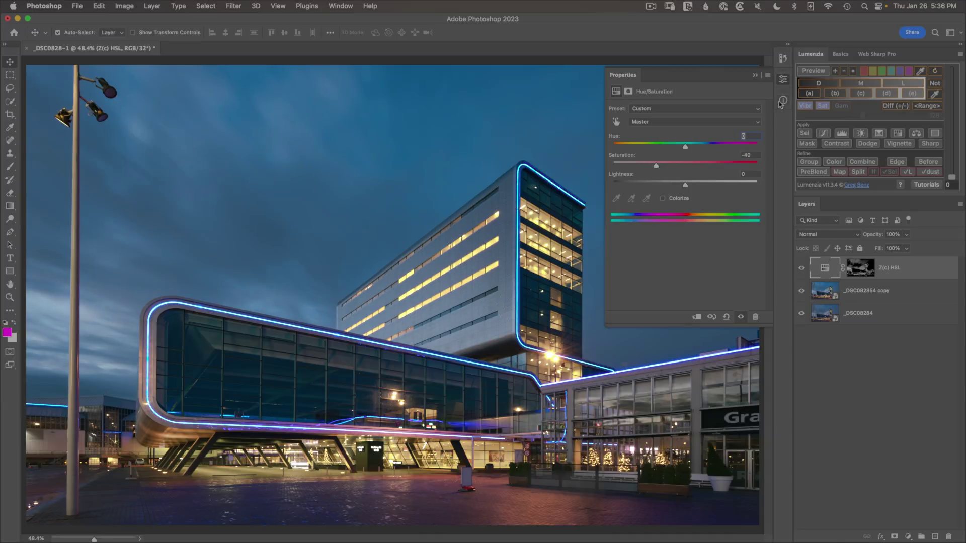
pyautogui.click(782, 80)
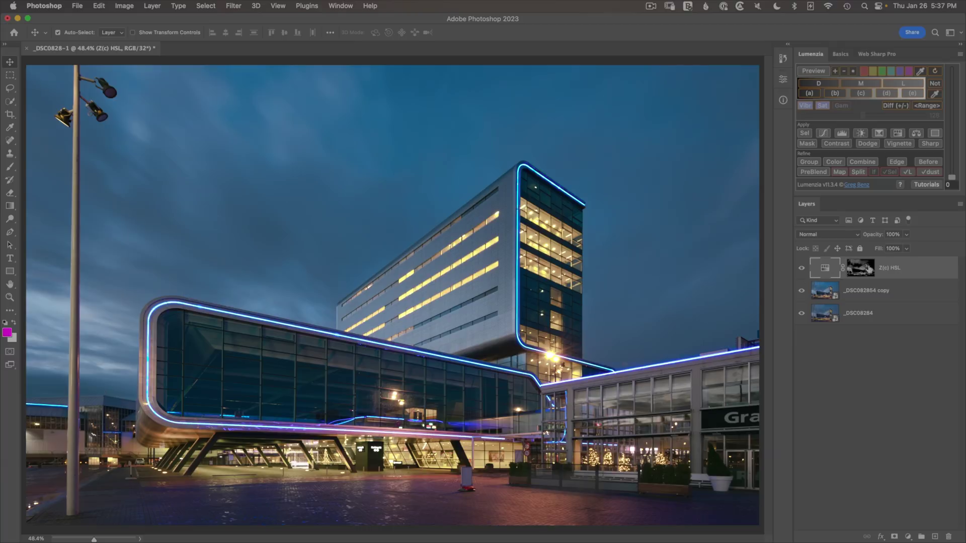
# - Compare the image with and without the desaturation by repeatedly toggling the Hue/Saturation layer's visibility
pyautogui.click(799, 269)
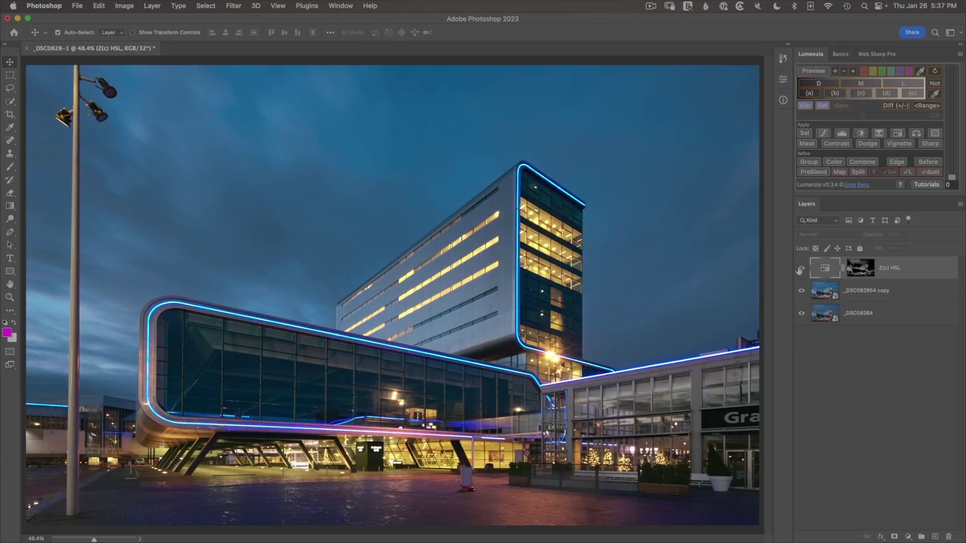
pyautogui.click(800, 270)
pyautogui.click(800, 270)
pyautogui.click(799, 270)
pyautogui.click(800, 269)
pyautogui.click(800, 269)
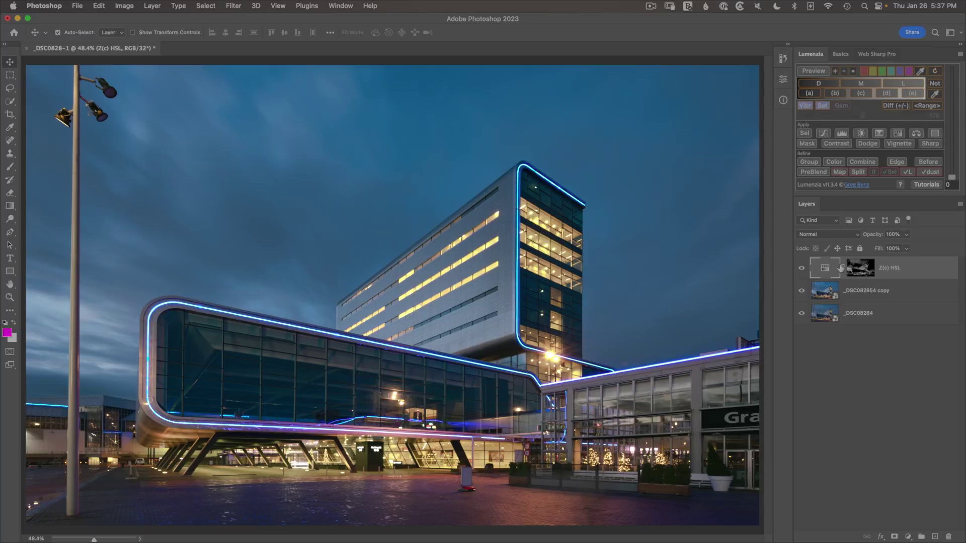
# - Put the Hue/Saturation layer in a black-masked group and paint white at 14% flow over the low clouds beside the lamp post
pyautogui.click(811, 172)
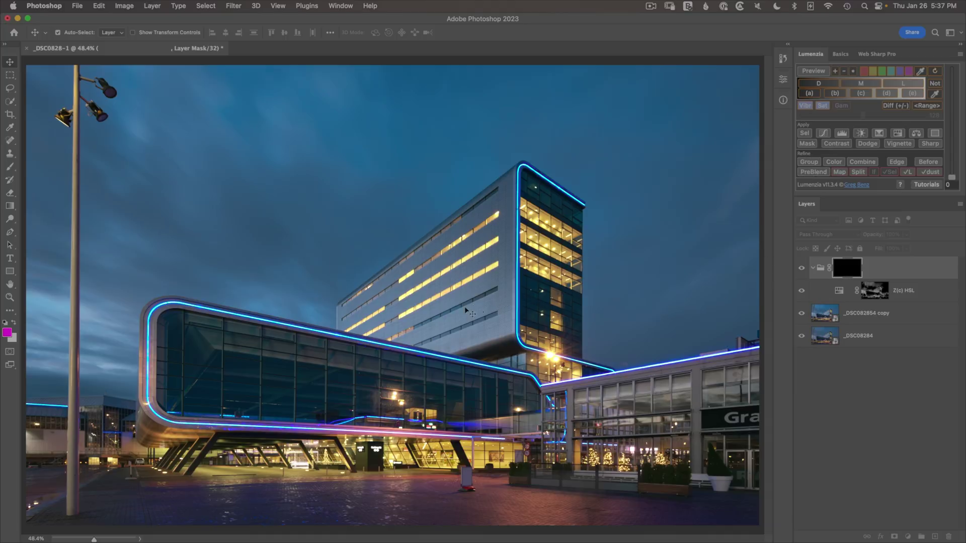
pyautogui.press('b')
pyautogui.press('d')
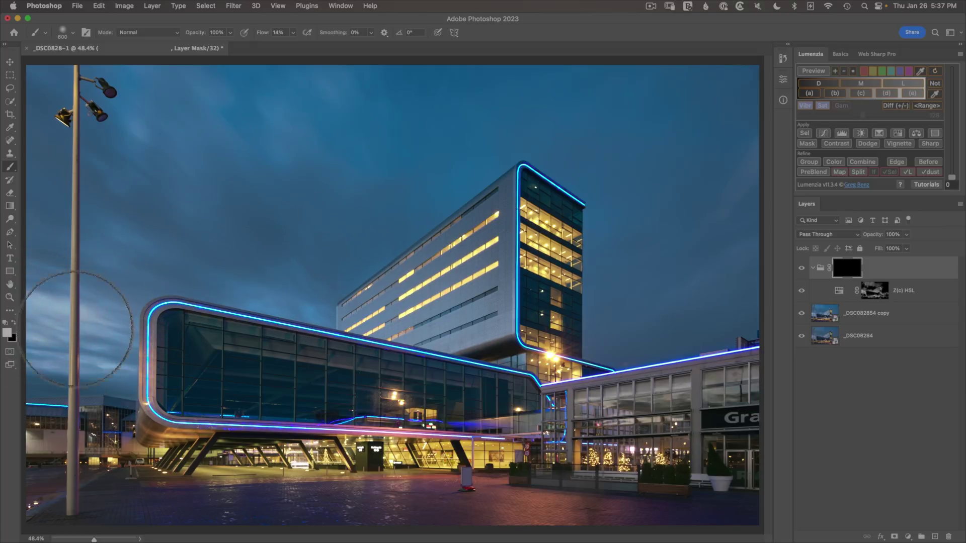
pyautogui.moveTo(76, 342); pyautogui.dragTo(93, 321)
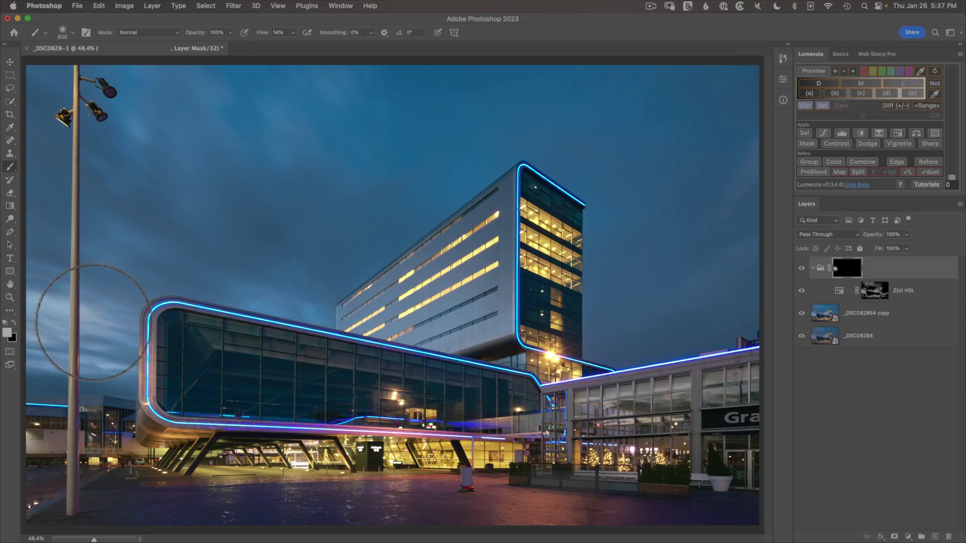
# - Compare the full edit with the original by repeatedly showing only the bottom photo layer and restoring all layers
pyautogui.keyDown('alt'); pyautogui.click(802, 337); pyautogui.keyUp('alt')
pyautogui.keyDown('alt'); pyautogui.click(802, 337); pyautogui.keyUp('alt')
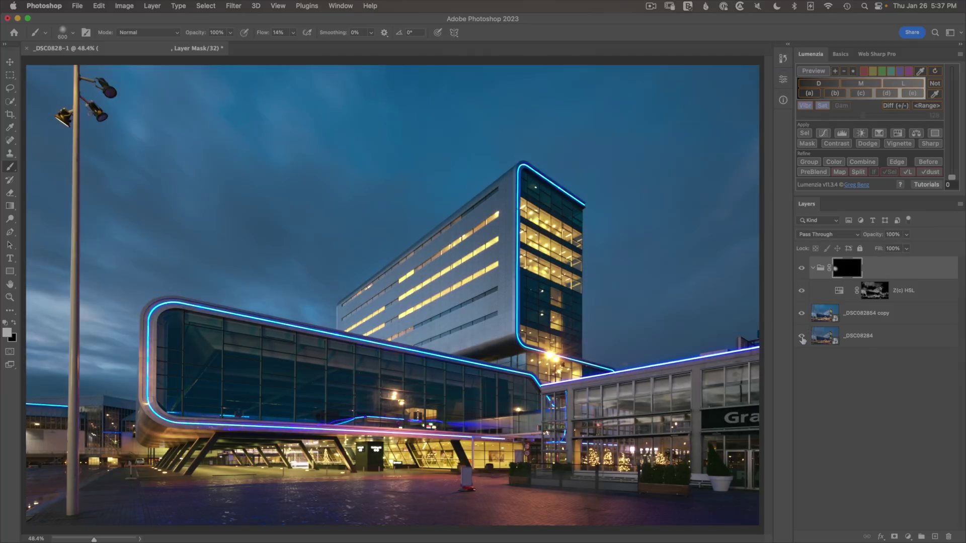
pyautogui.keyDown('alt'); pyautogui.click(802, 338); pyautogui.keyUp('alt')
pyautogui.keyDown('alt'); pyautogui.click(801, 337); pyautogui.keyUp('alt')
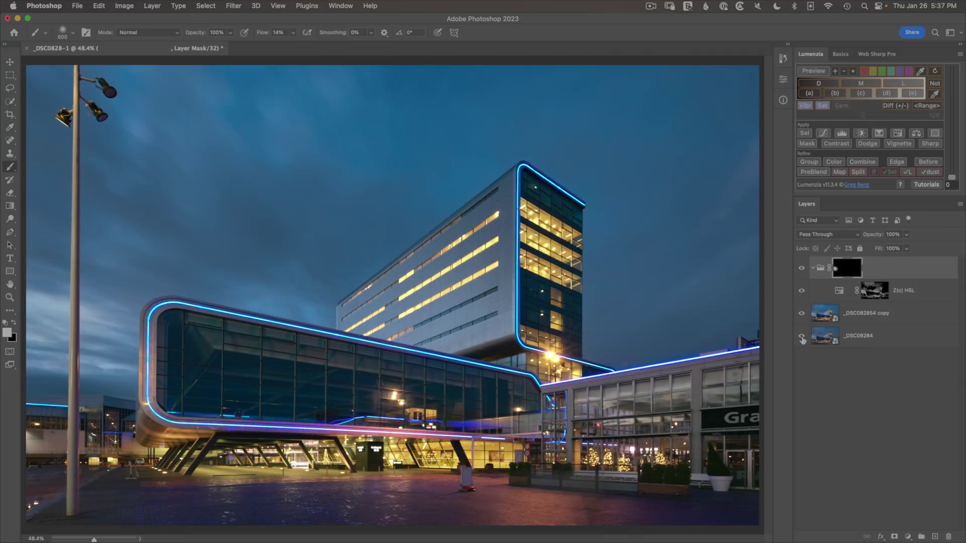